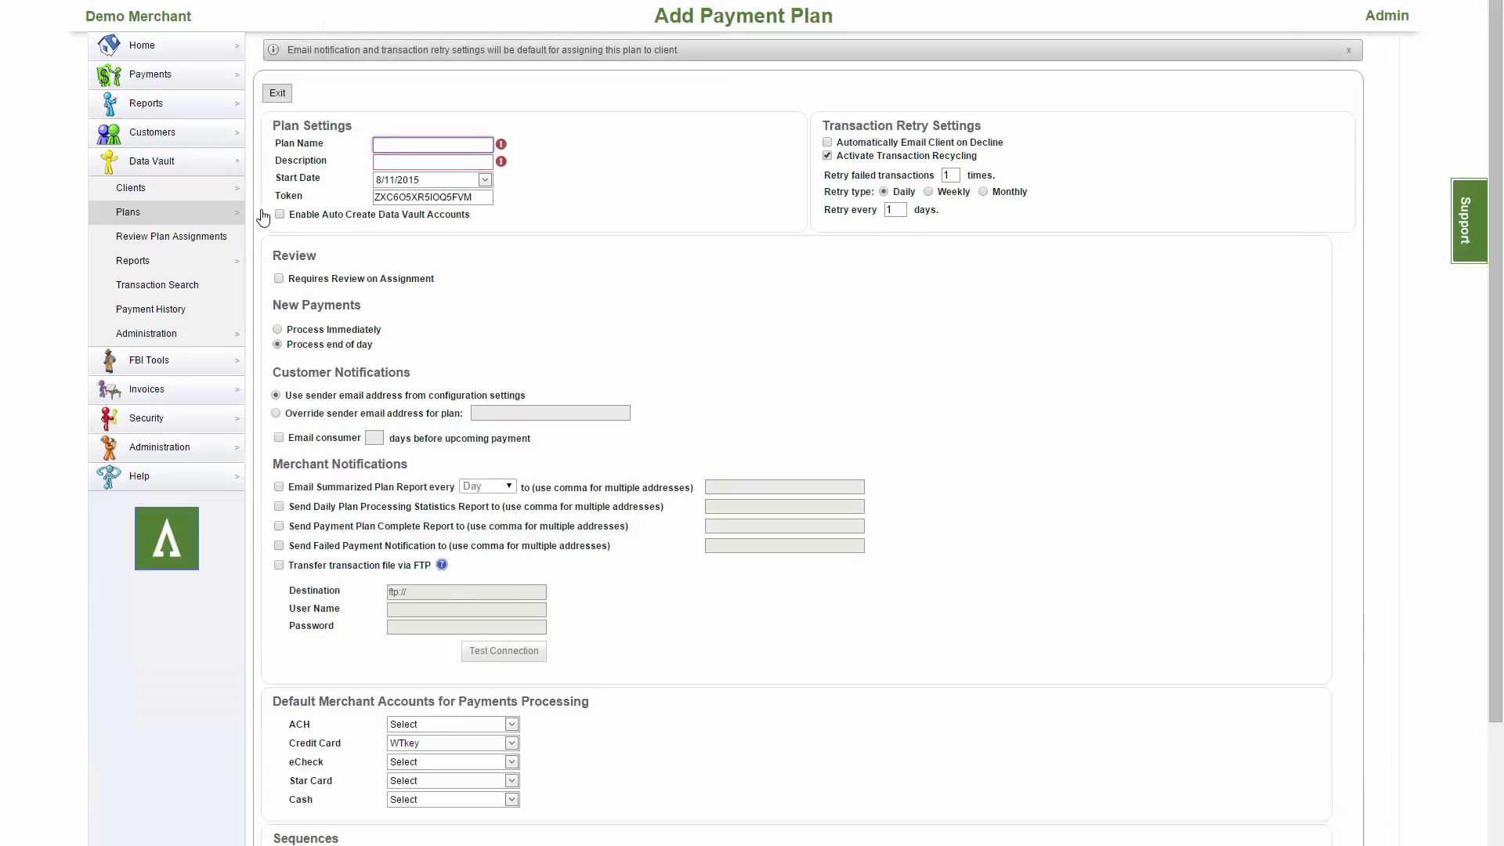
Enter plan name 'Gym Membership' and description 'Summer Bulk 2015' for the new payment plan.
type("Gym Membership")
key("Tab")
type("Summer Bul")
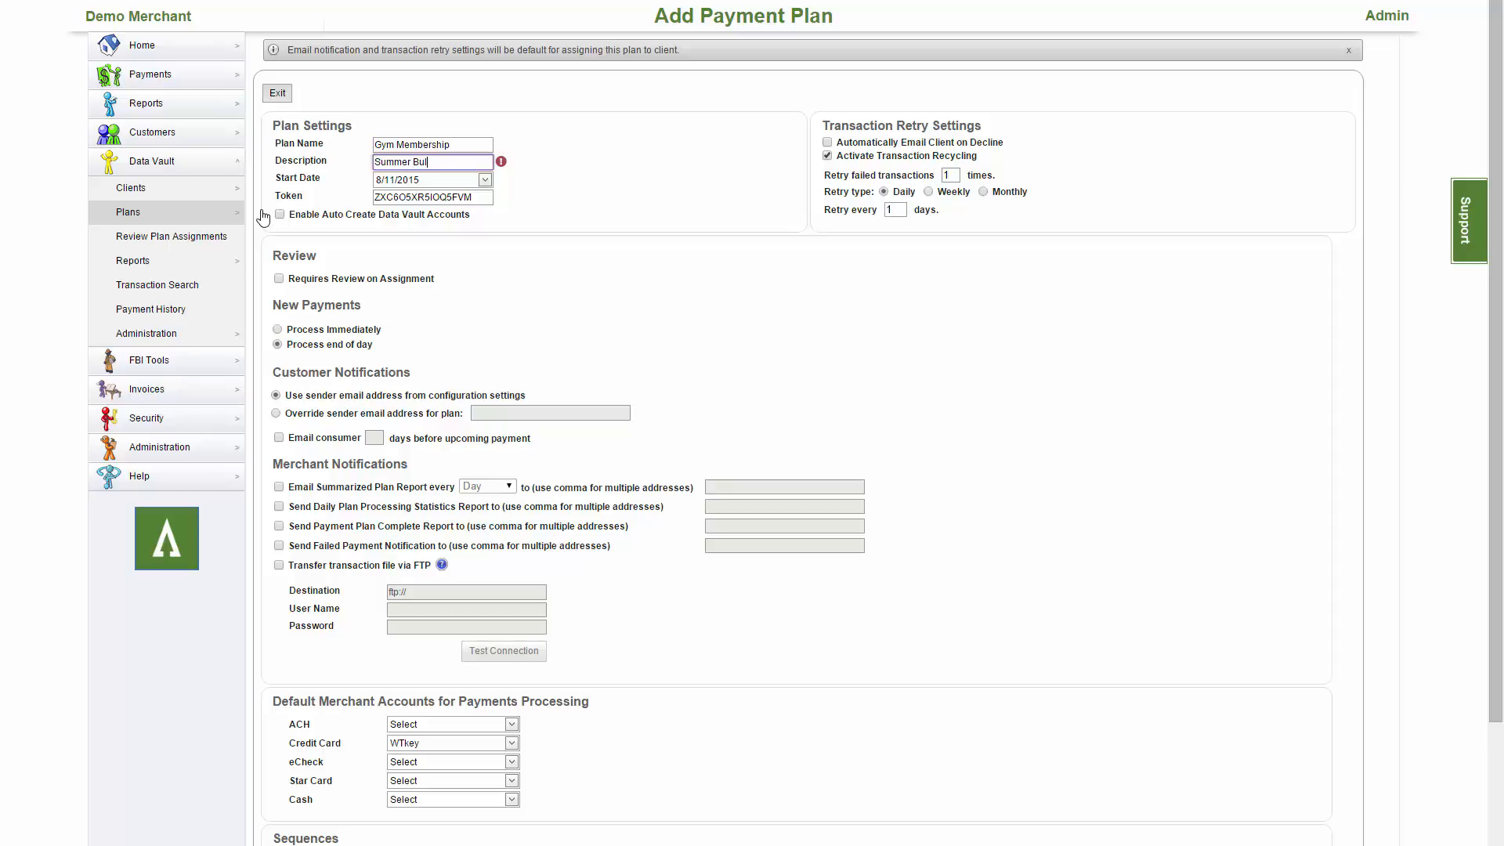
type("k 2015")
Turn on failed-payment notifications sent to the client's e-mail address.
left_click(279, 546)
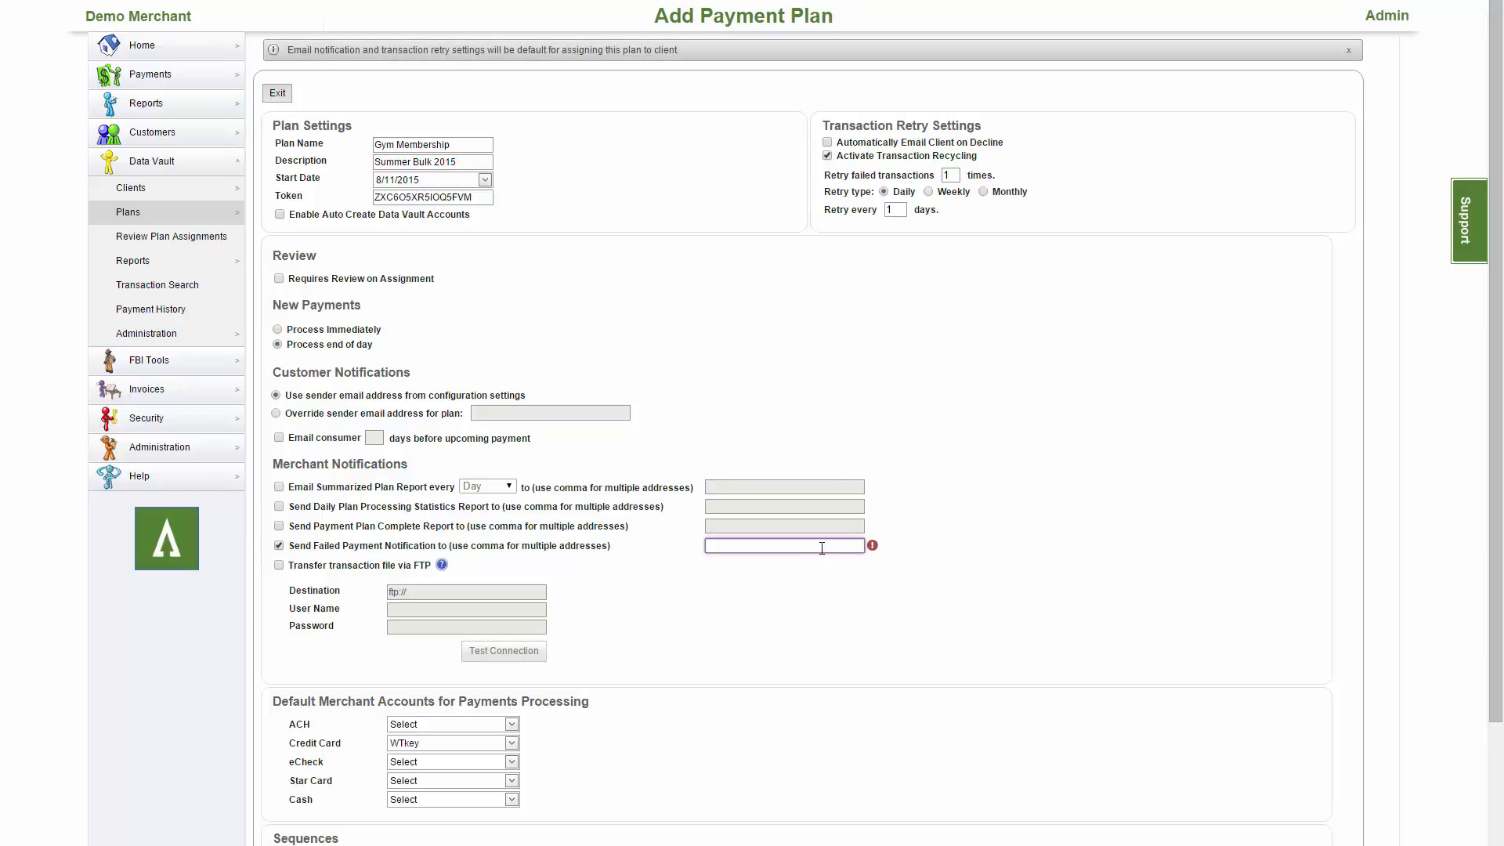
left_click(730, 633)
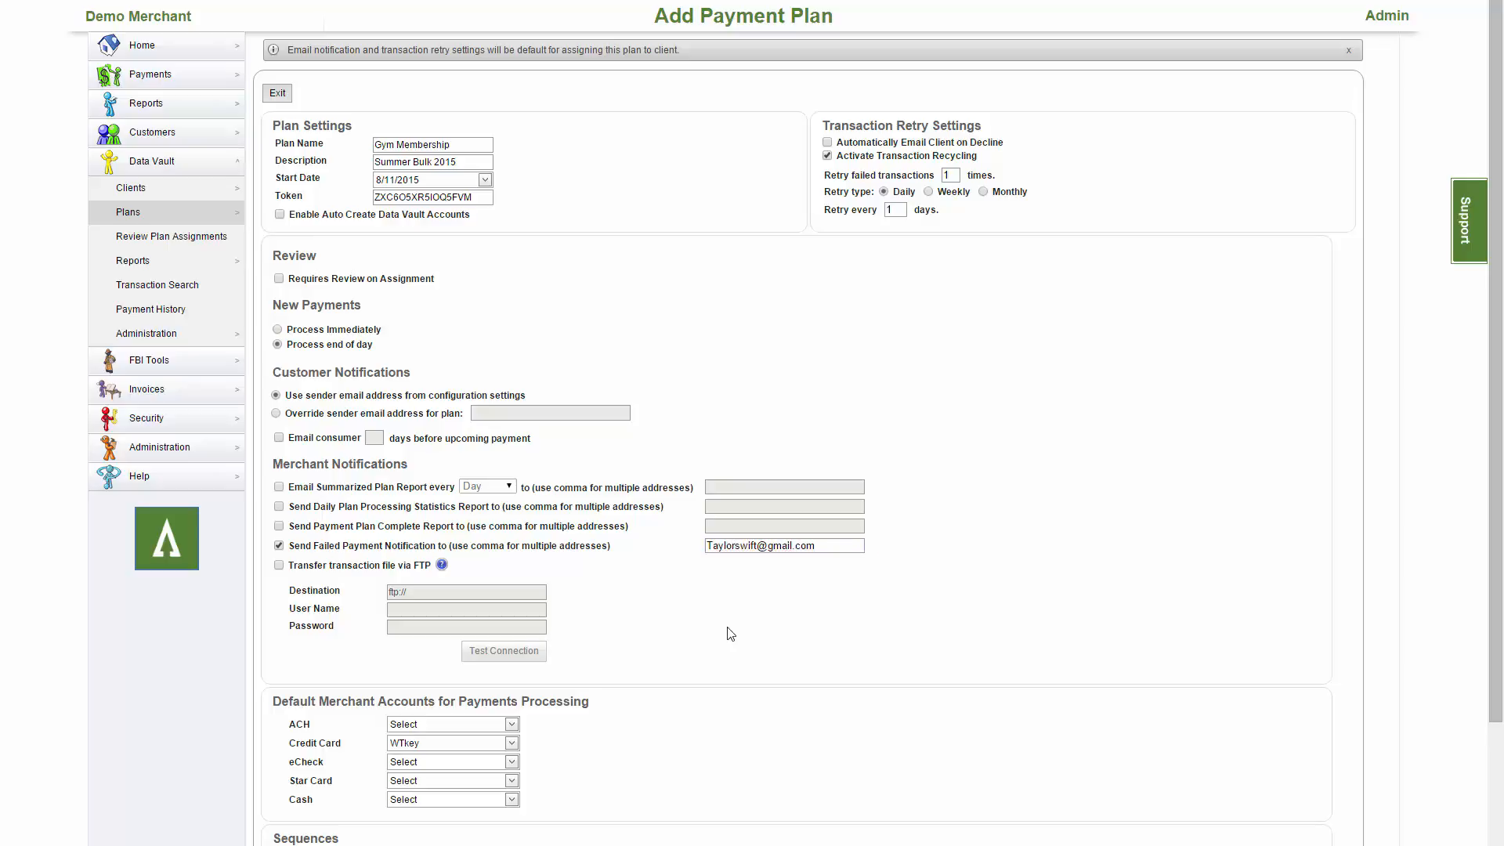
Set the default Credit Card merchant account to New Load Balancer Settings.
scroll(730, 633, "down", 1)
scroll(730, 633, "down", 2)
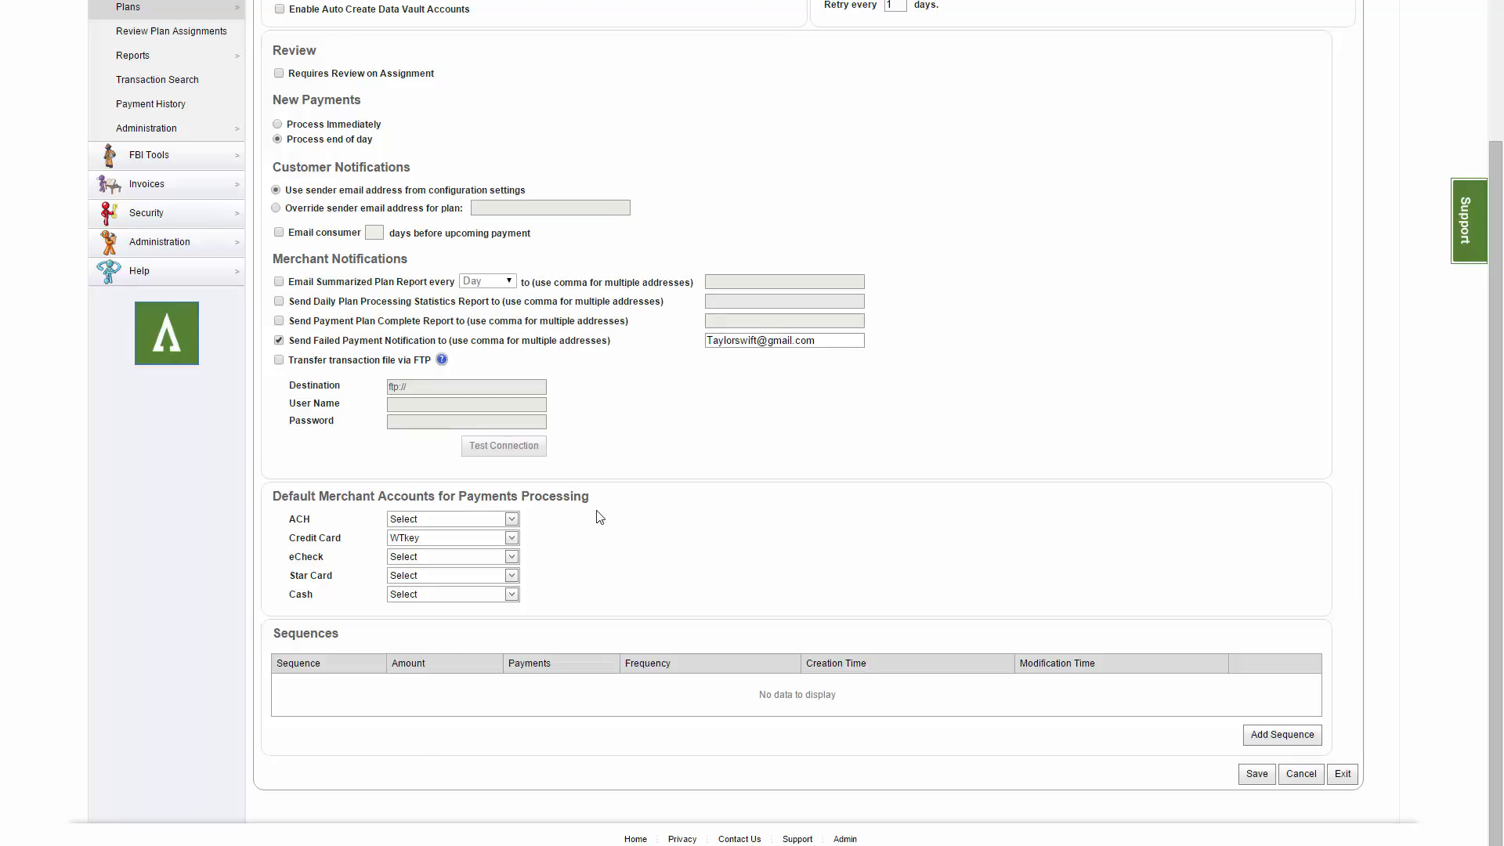
left_click(512, 539)
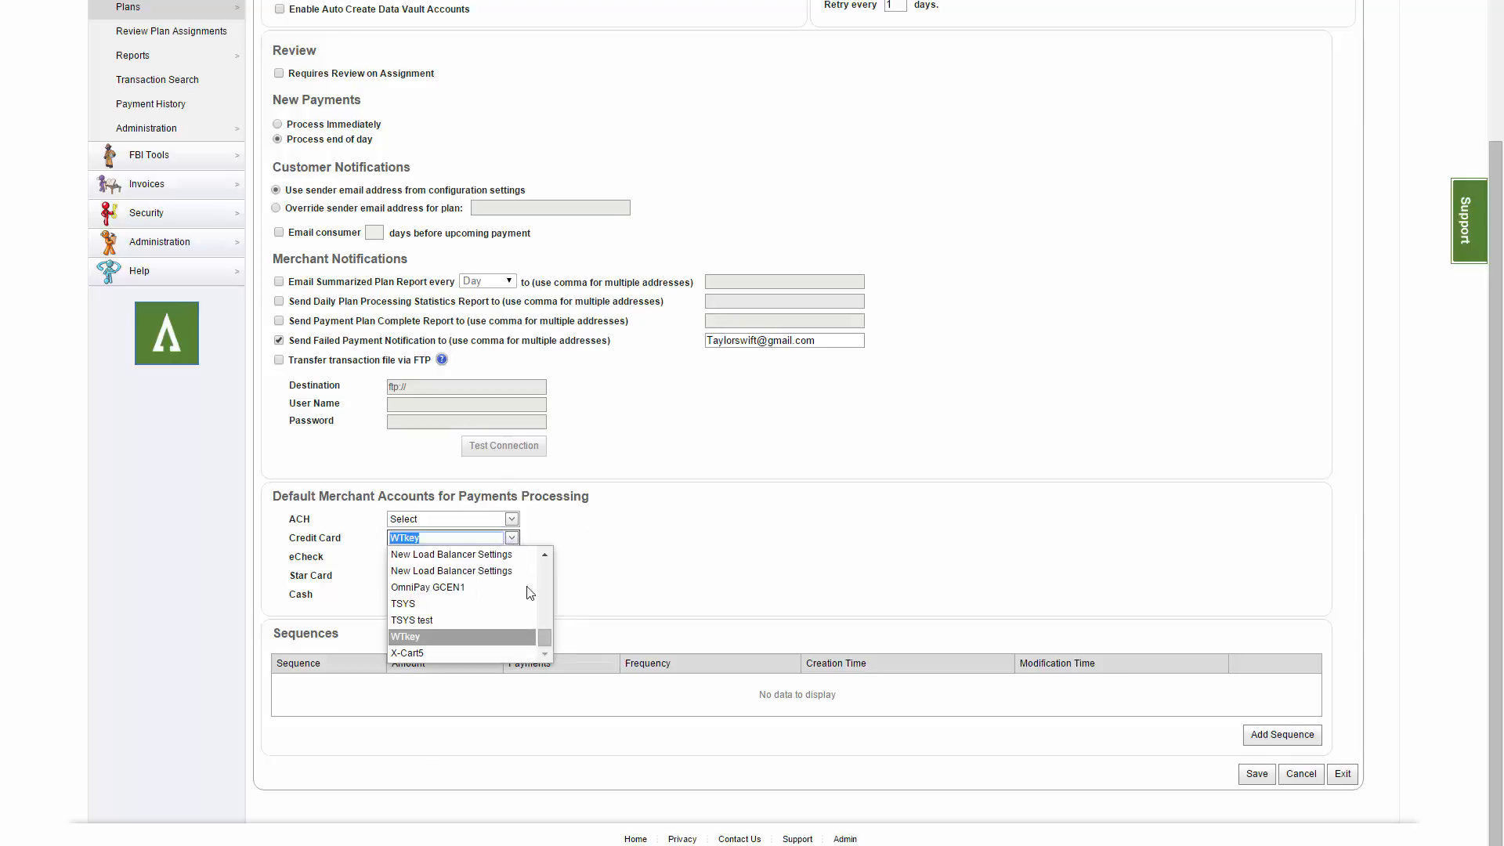
left_click(521, 572)
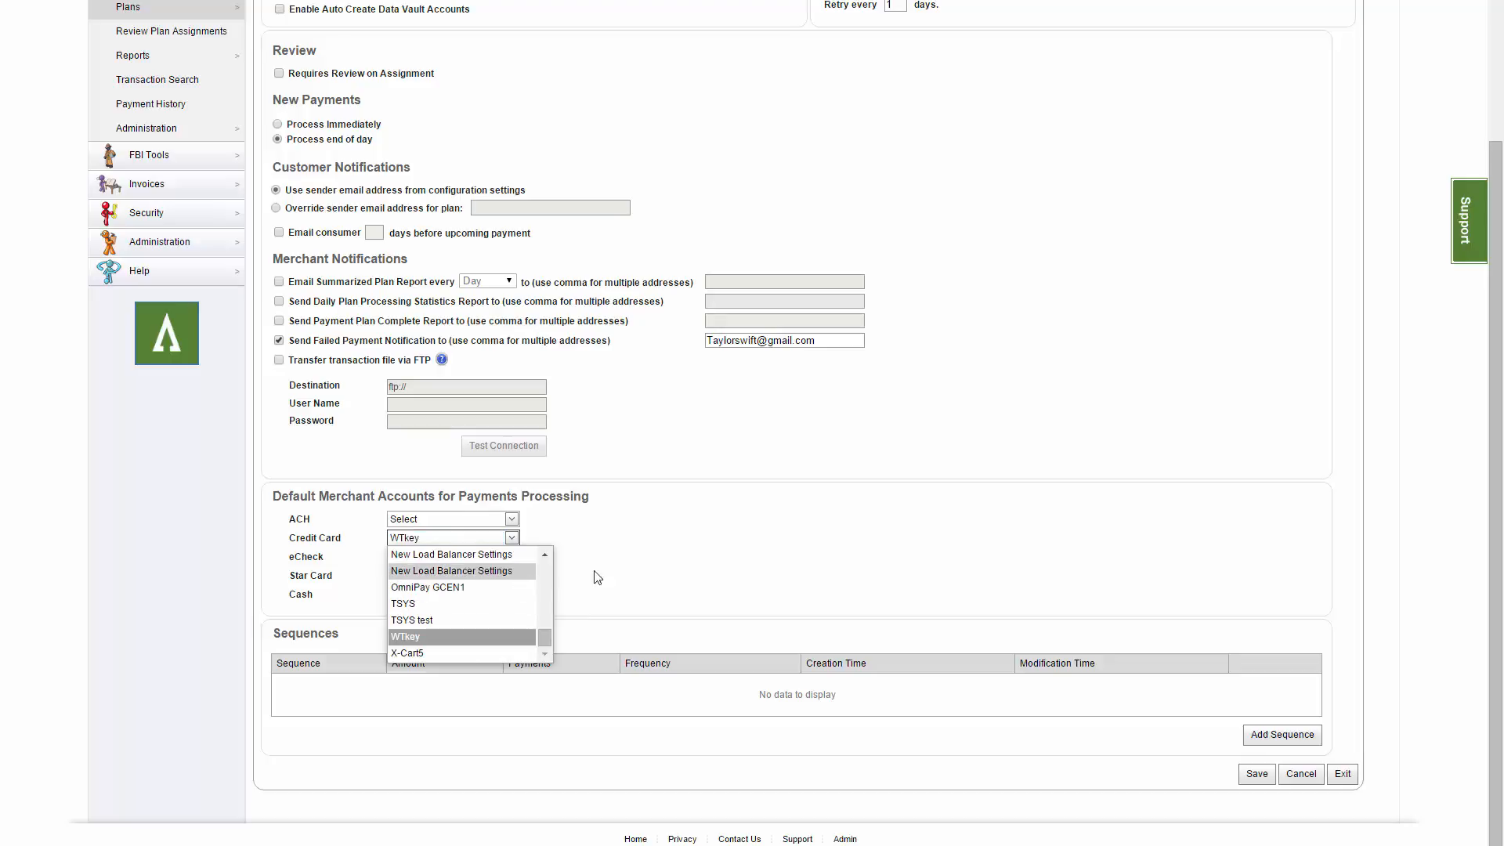
left_click(888, 546)
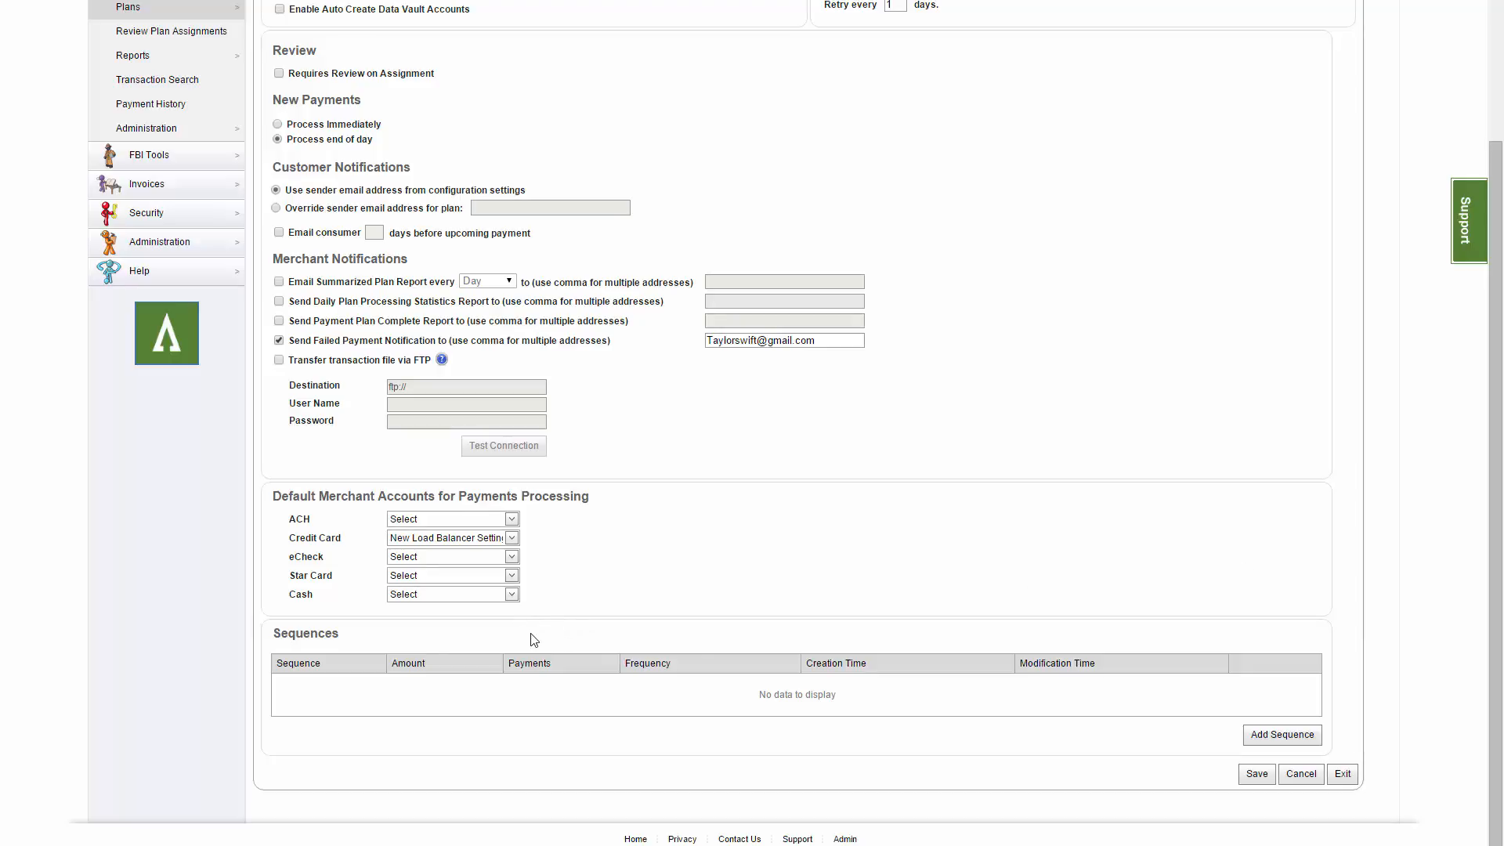
Start a new billing sequence with amount 70, product 'Gym Membershi' and description 'Summer Bulk 2015'.
left_click(1254, 736)
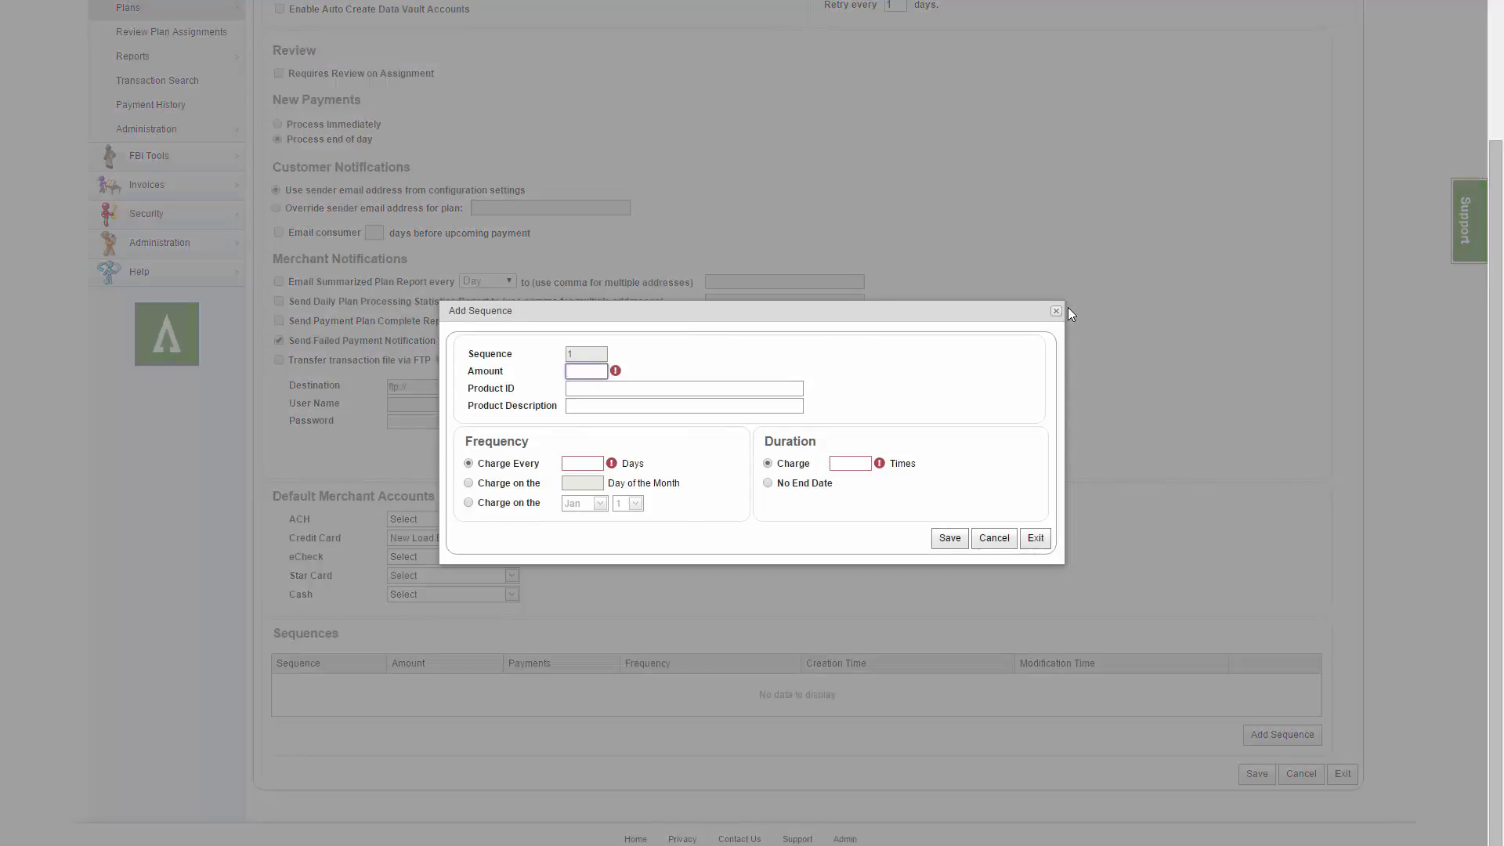
type("70")
key("Tab")
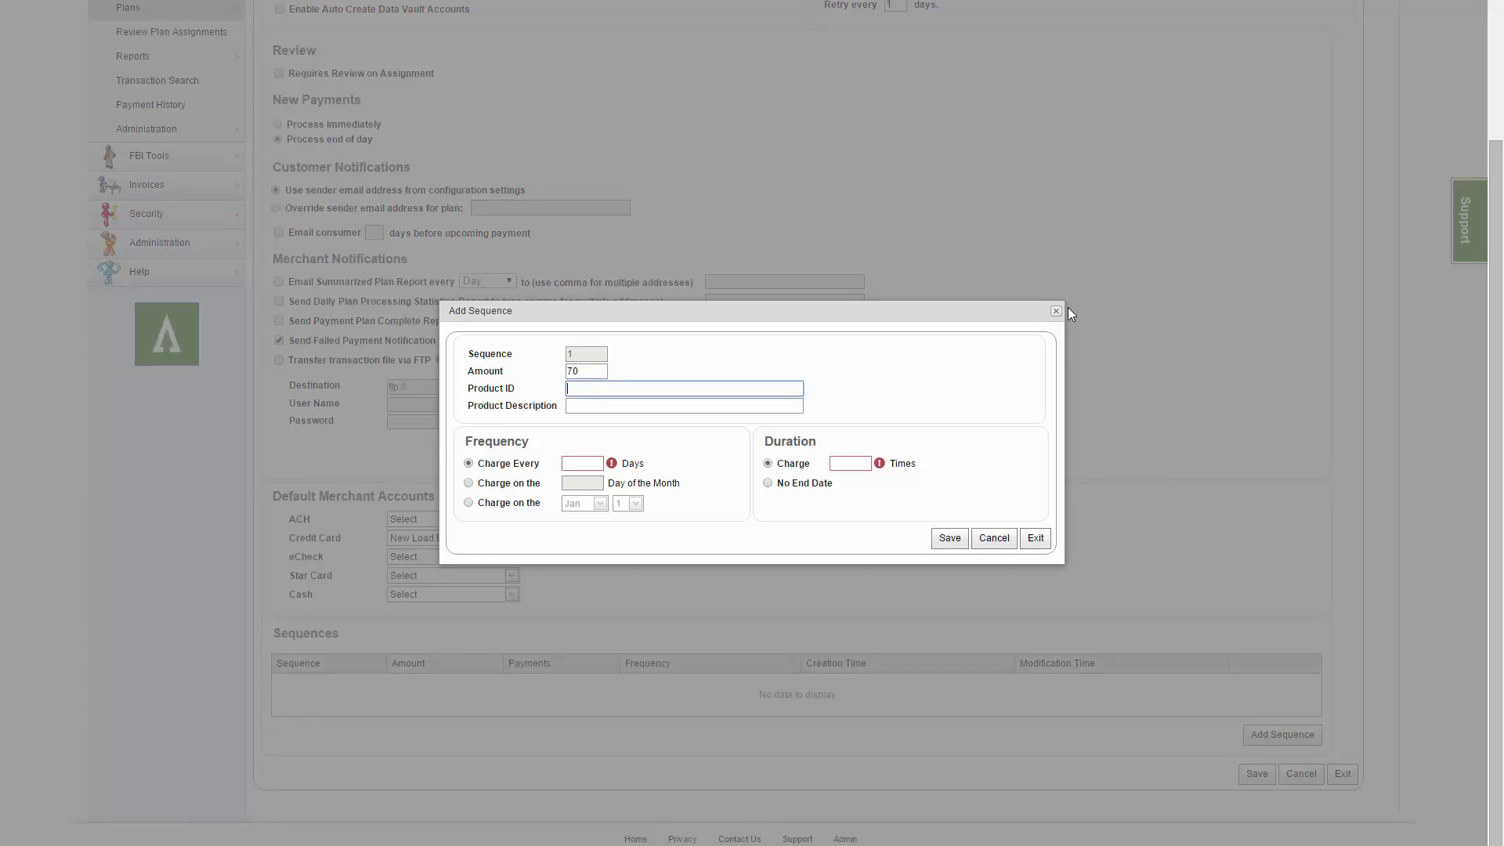
type("Gym Membership")
key("Tab")
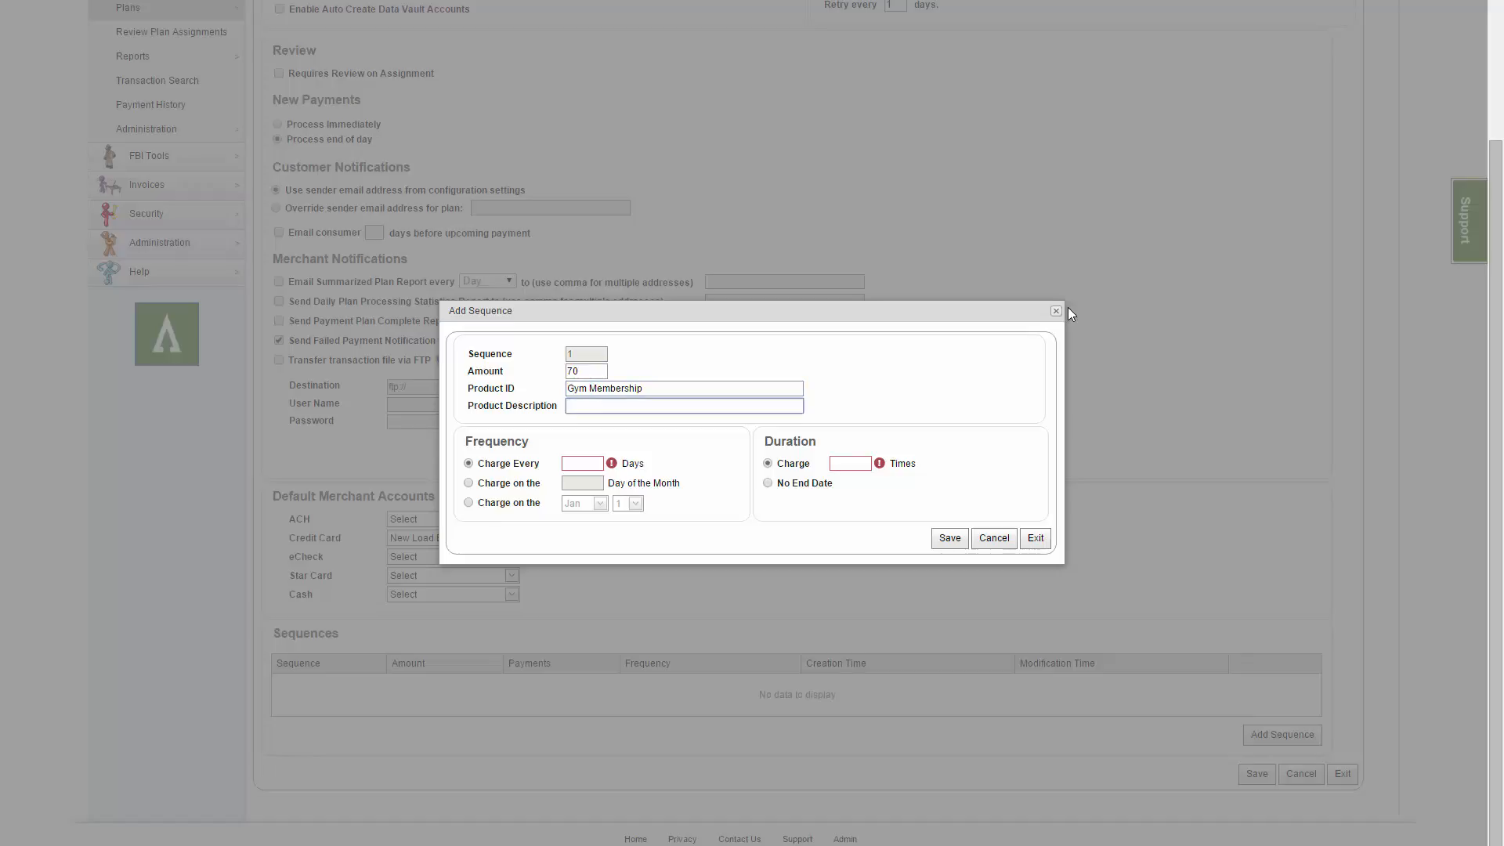
type("Summer Bulk 2015")
Charge the sequence on day 1 of the month, 3 times, and save it.
left_click(470, 484)
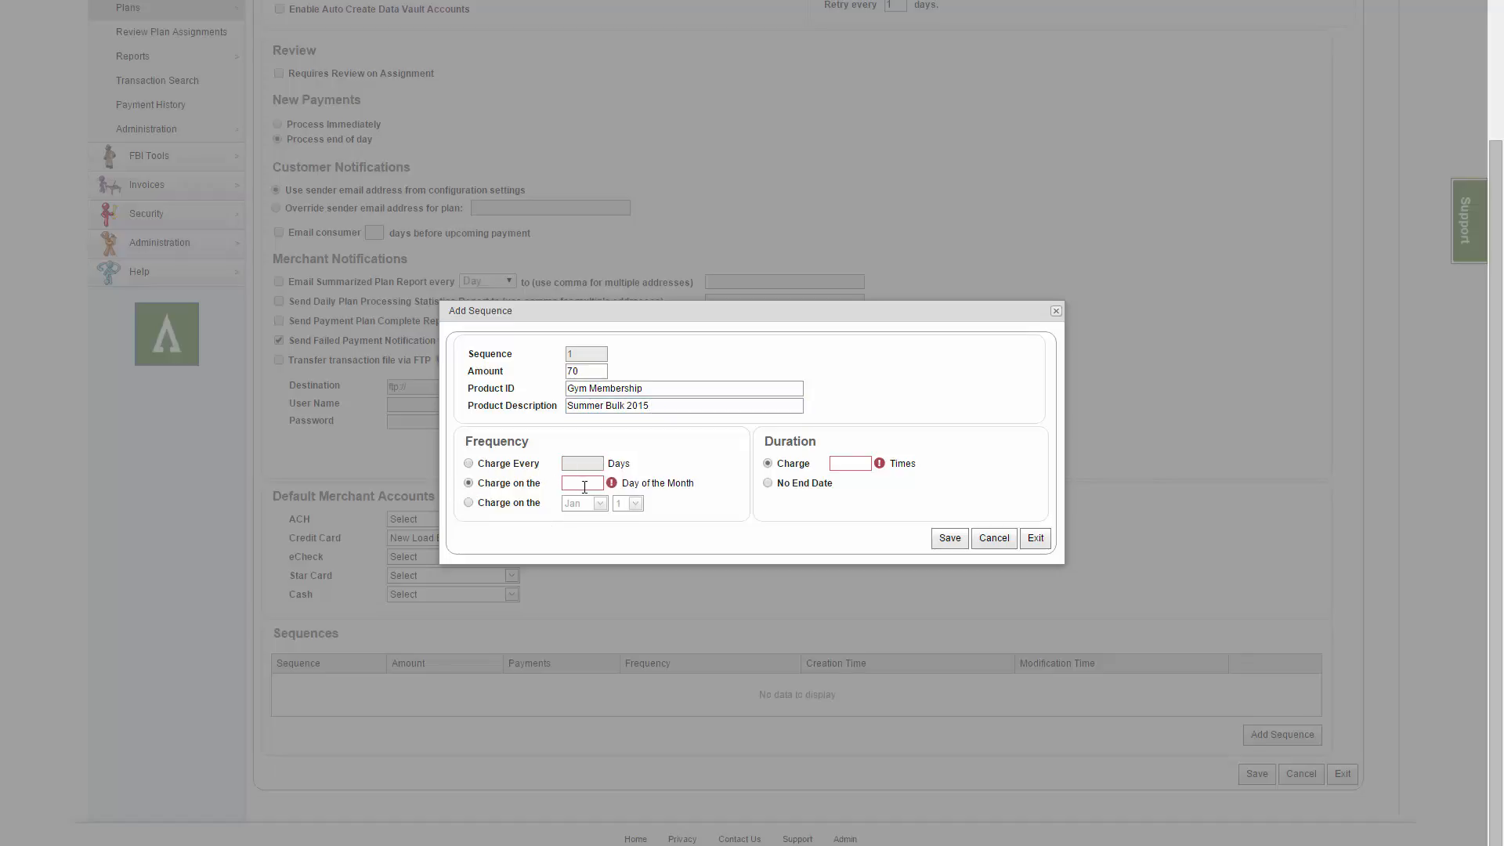
type("1")
left_click(866, 444)
left_click(859, 463)
type("3")
left_click(951, 538)
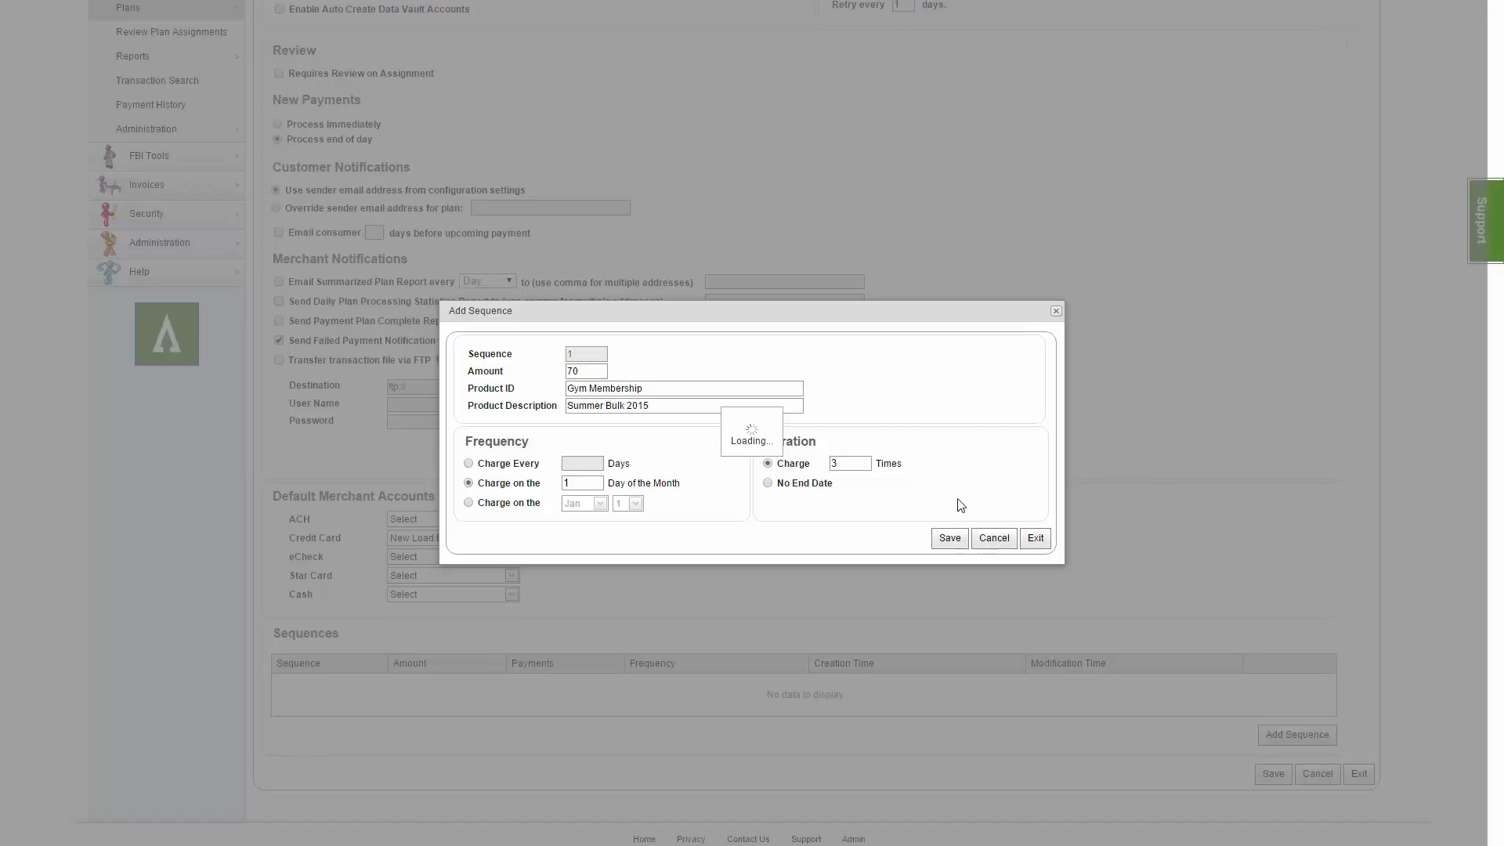
left_click(1058, 339)
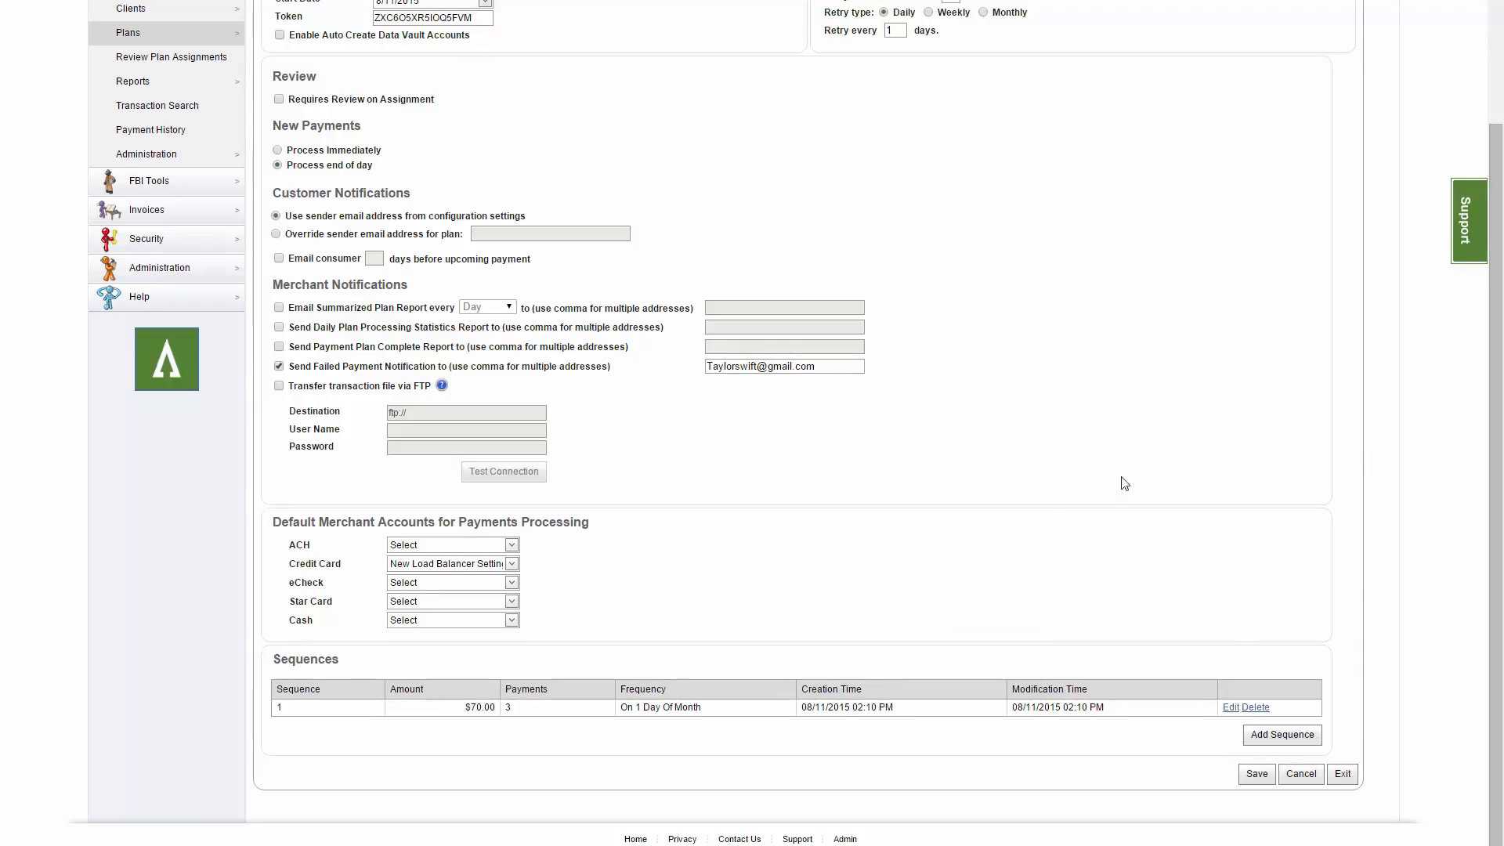
Add and save a $100 'Gym Membership' sequence billed on day 1 monthly with no end date.
left_click(1264, 734)
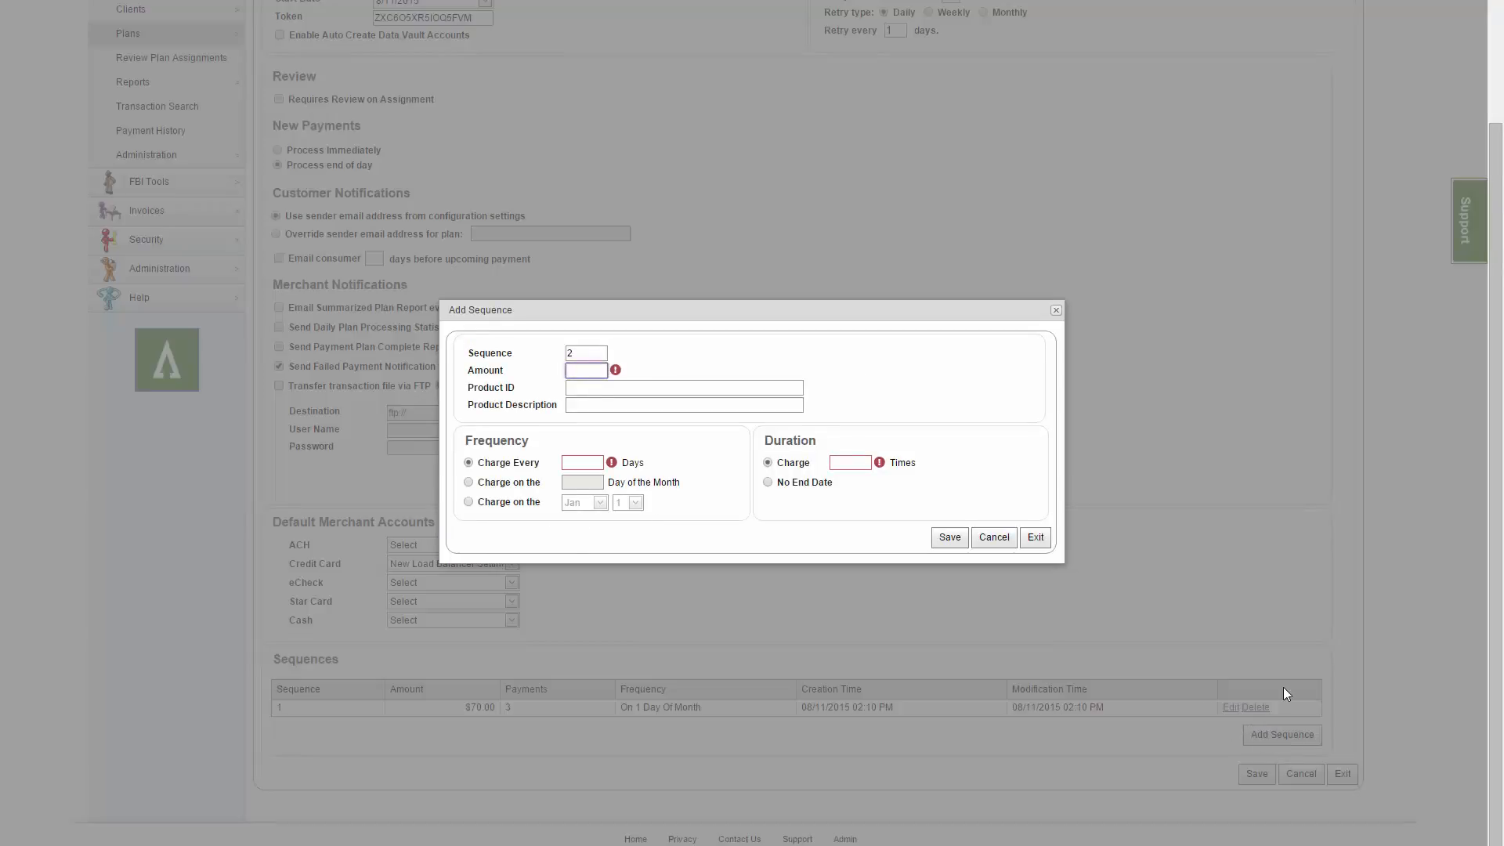
type("100")
left_click(679, 387)
type("Gym Membership")
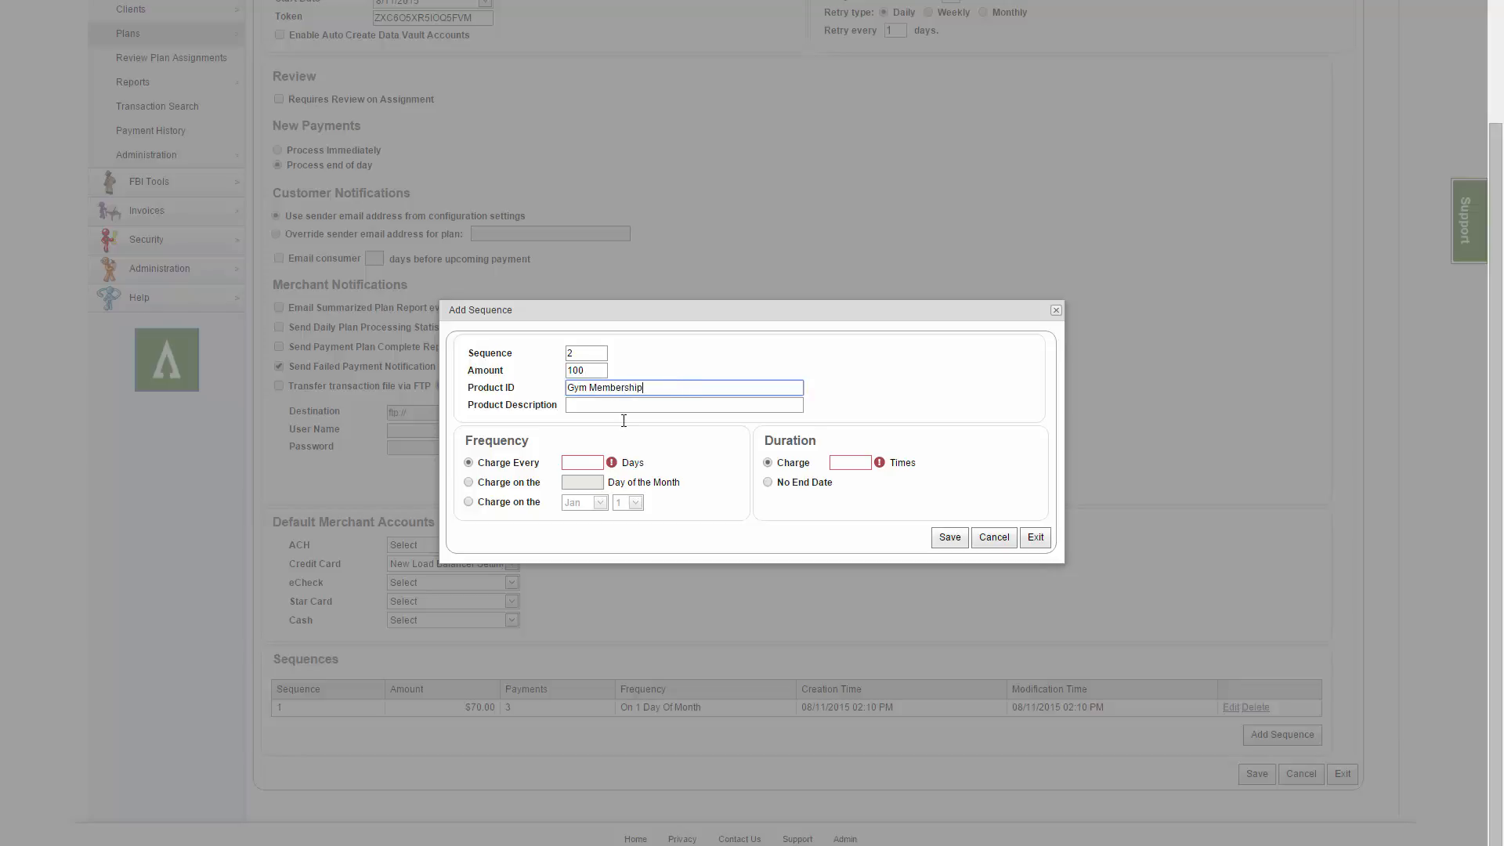
left_click(469, 482)
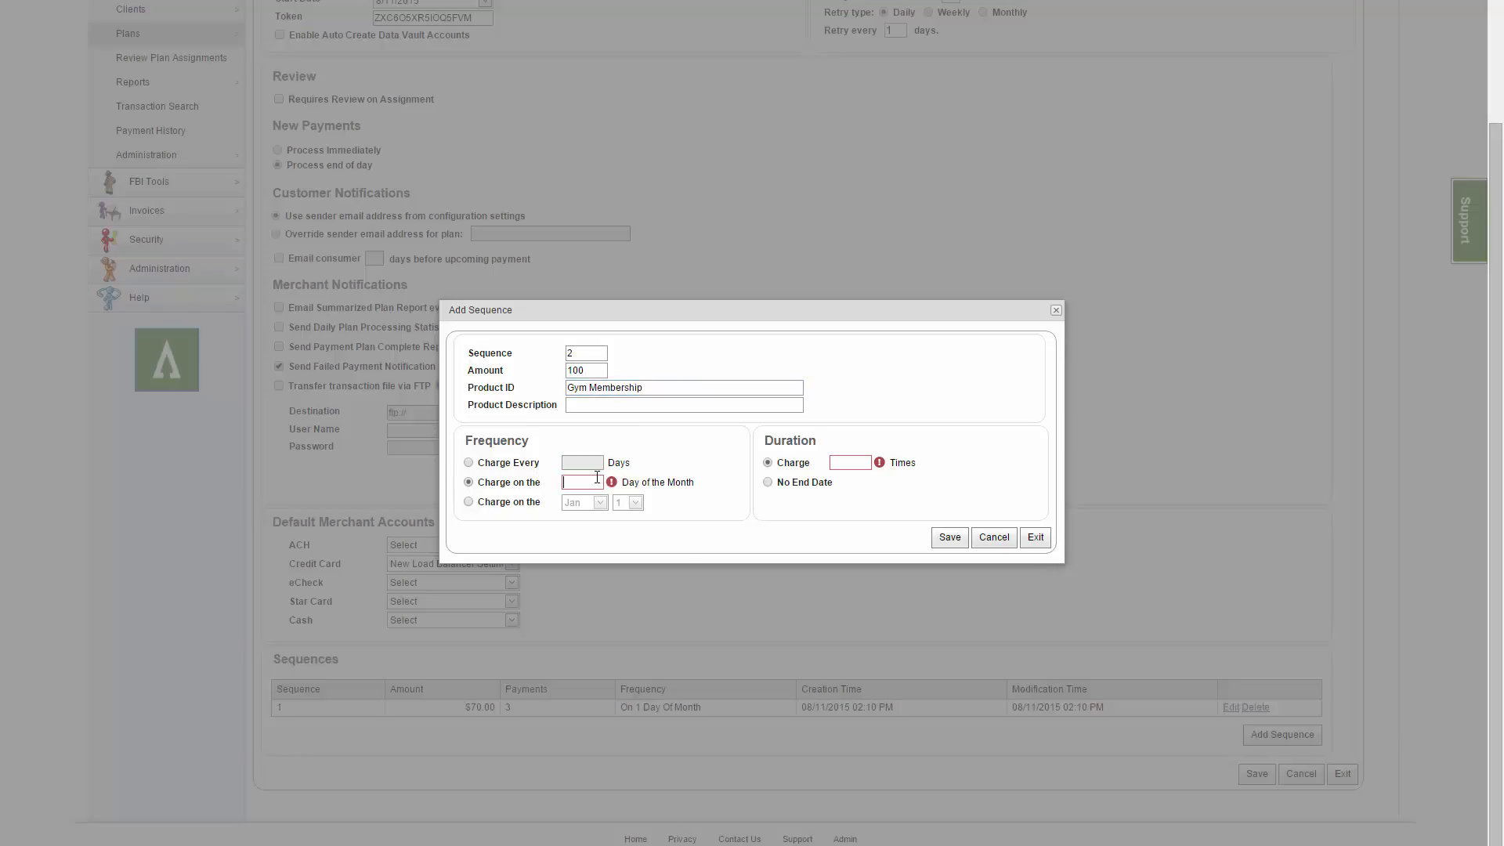
left_click(595, 480)
type("1")
left_click(768, 484)
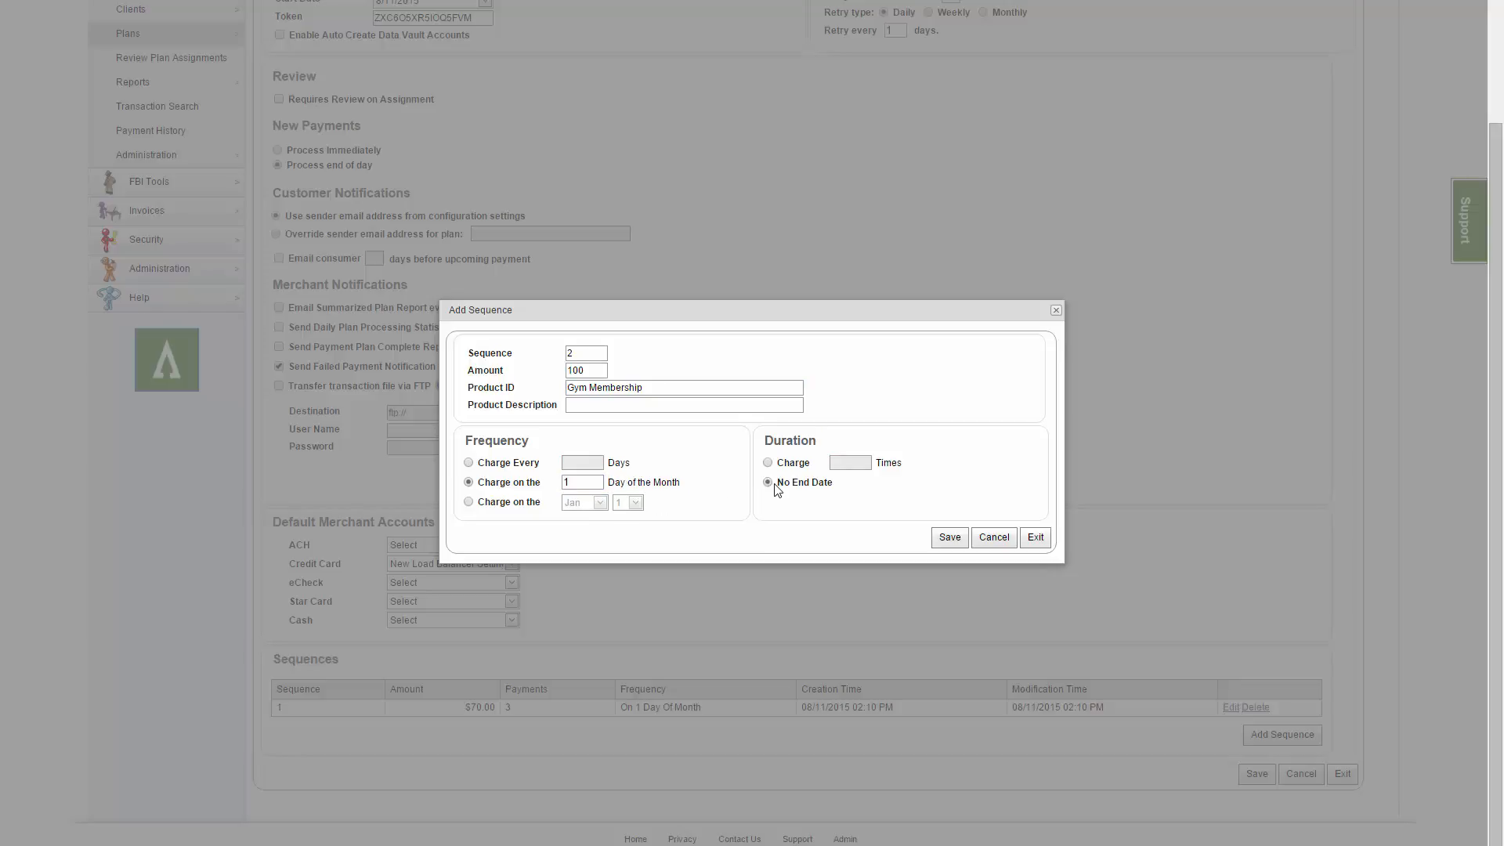
left_click(950, 537)
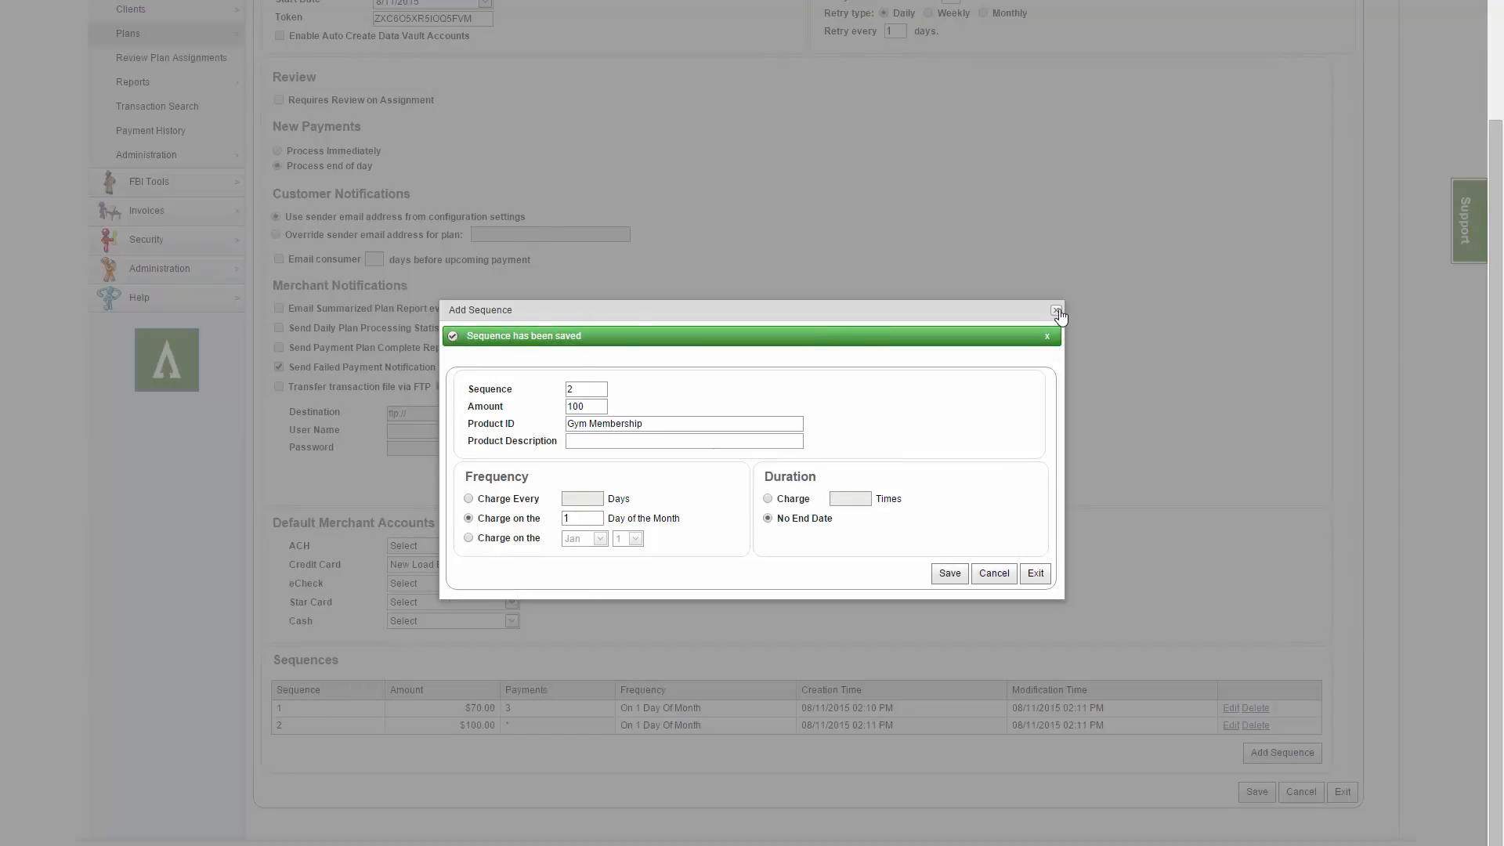
left_click(1056, 311)
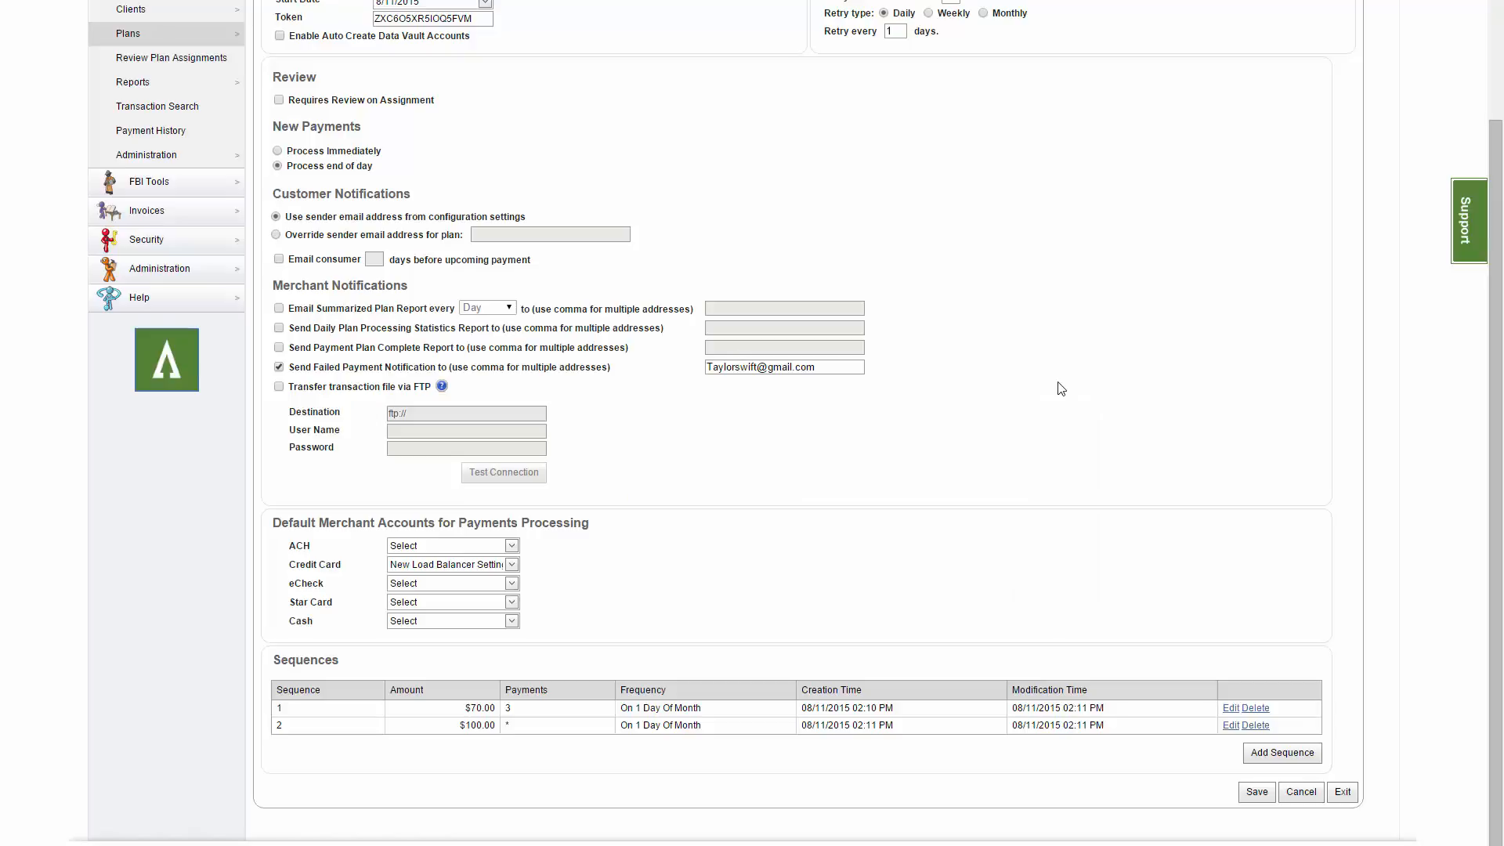
Save the Gym Membership plan with its $70 and $100 sequences.
left_click(1247, 794)
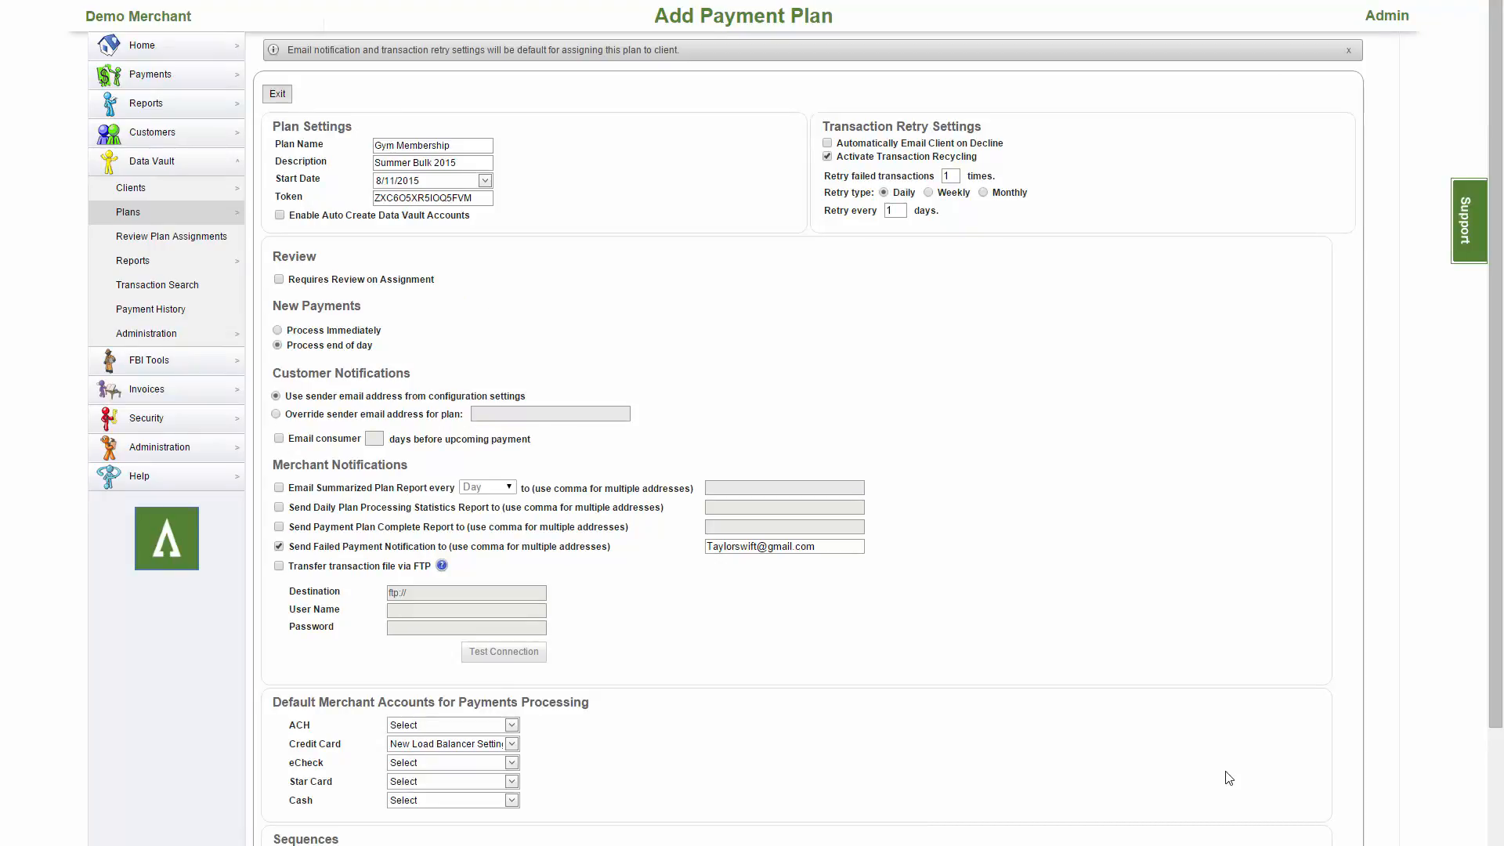
mouse_move(220, 193)
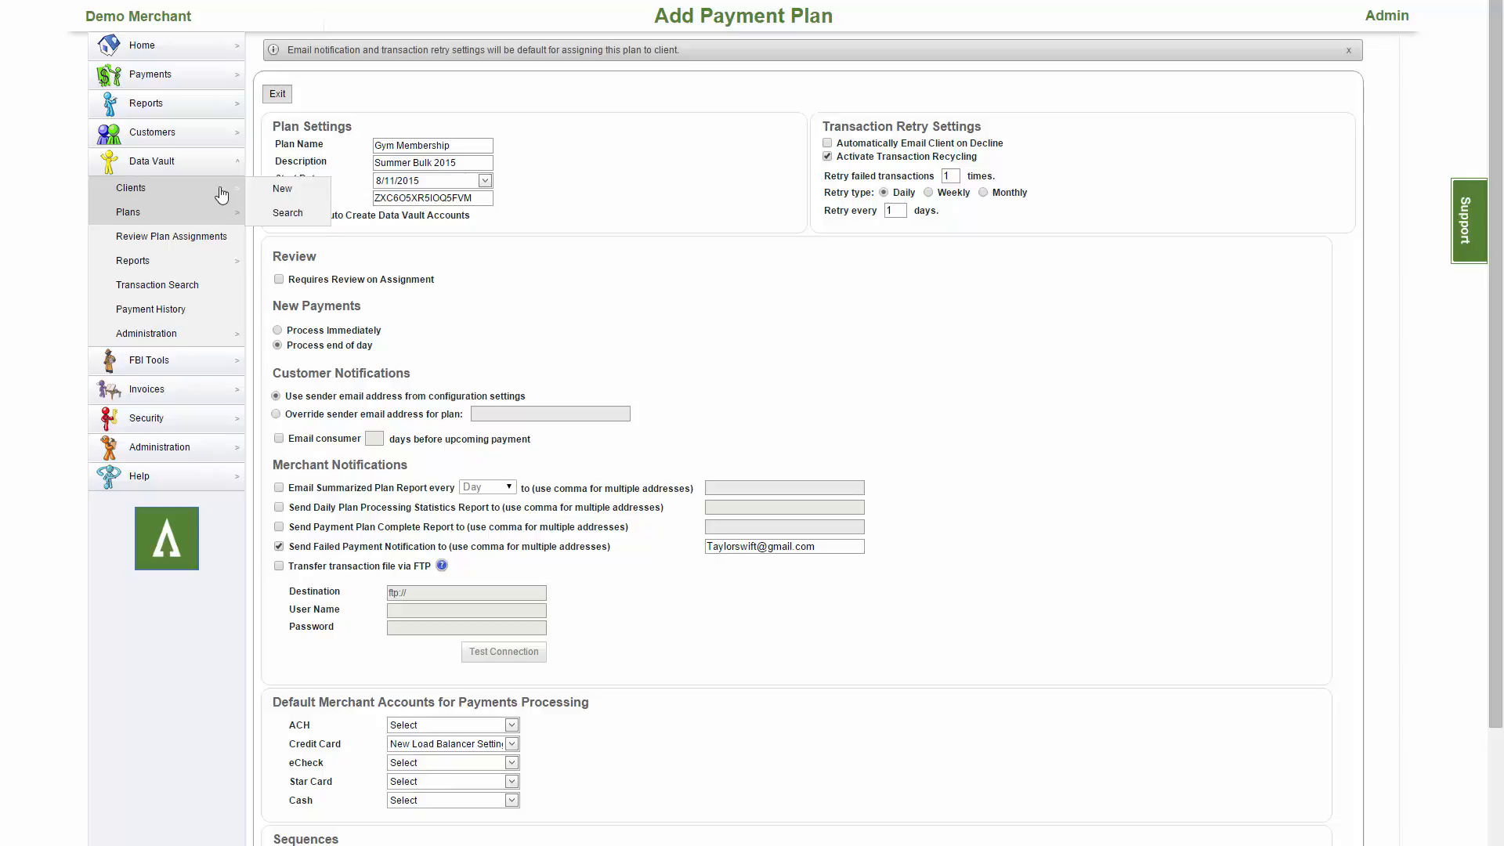
Search Data Vault clients by the client's last name and open the matching record for editing.
left_click(298, 207)
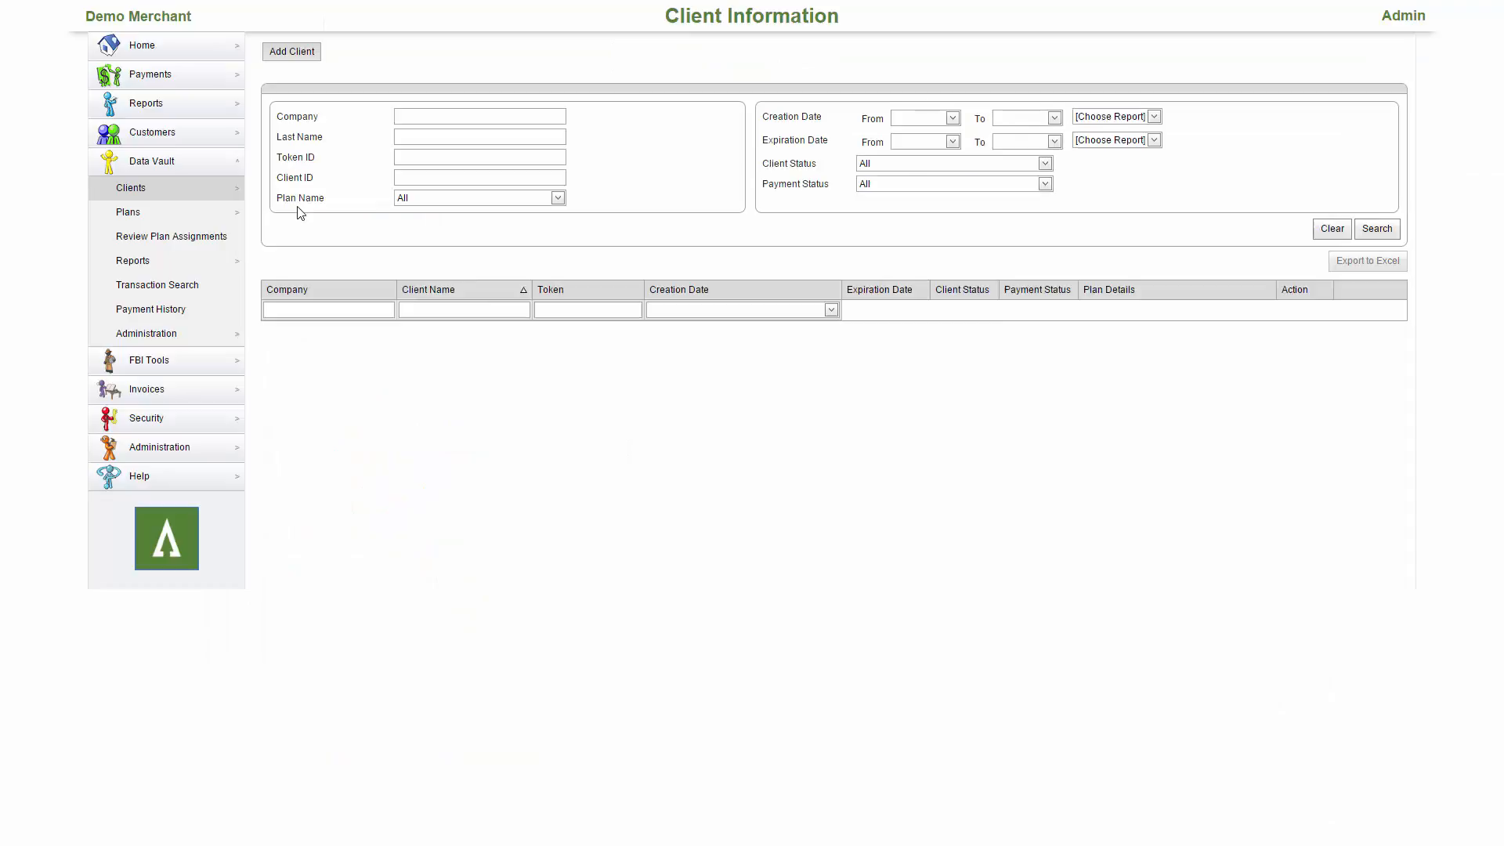
left_click(500, 188)
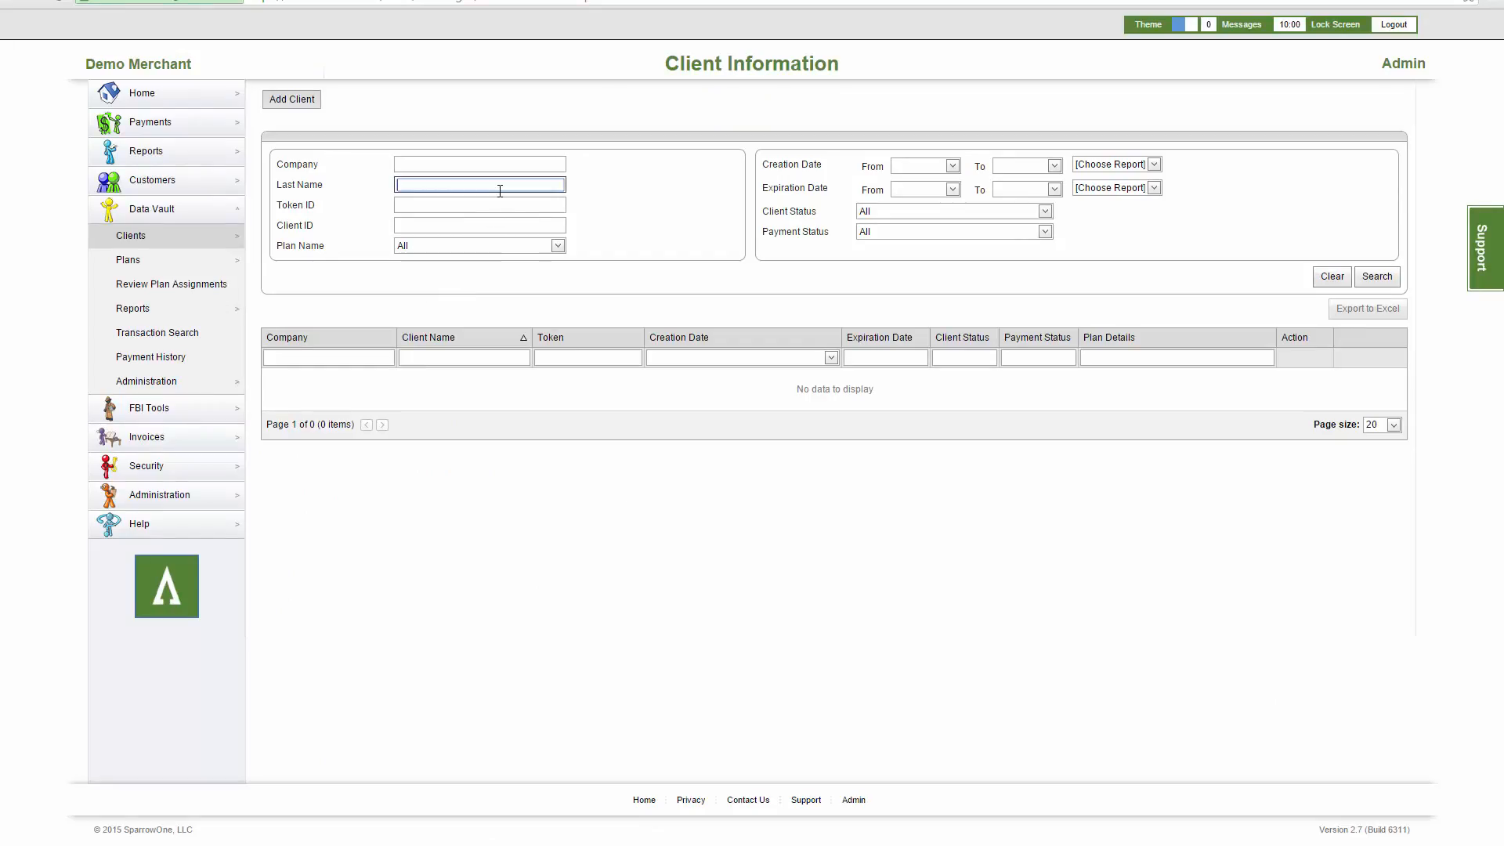
type("swift")
left_click(1360, 279)
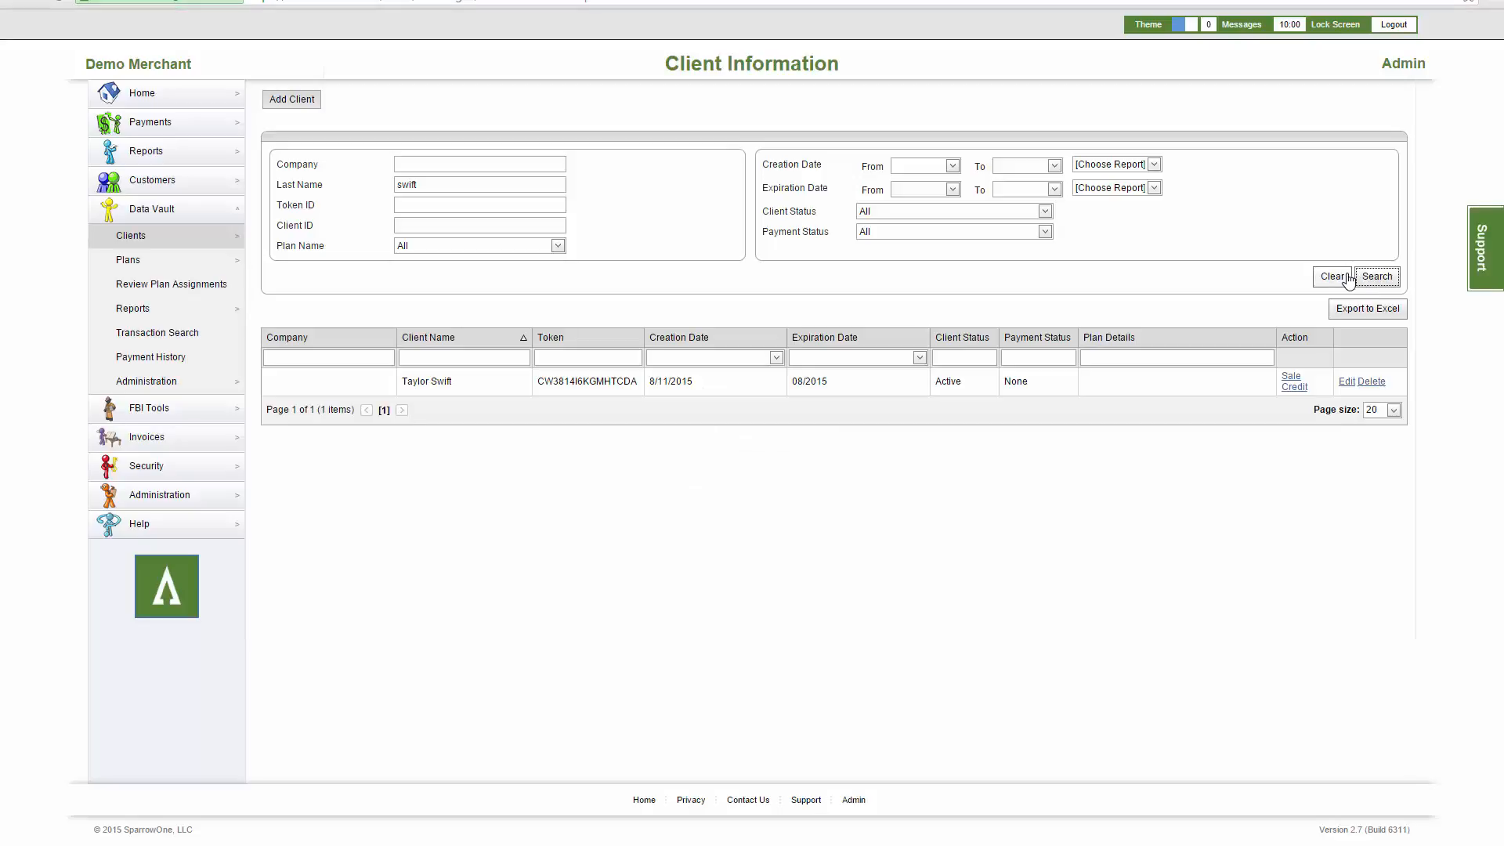
left_click(1341, 383)
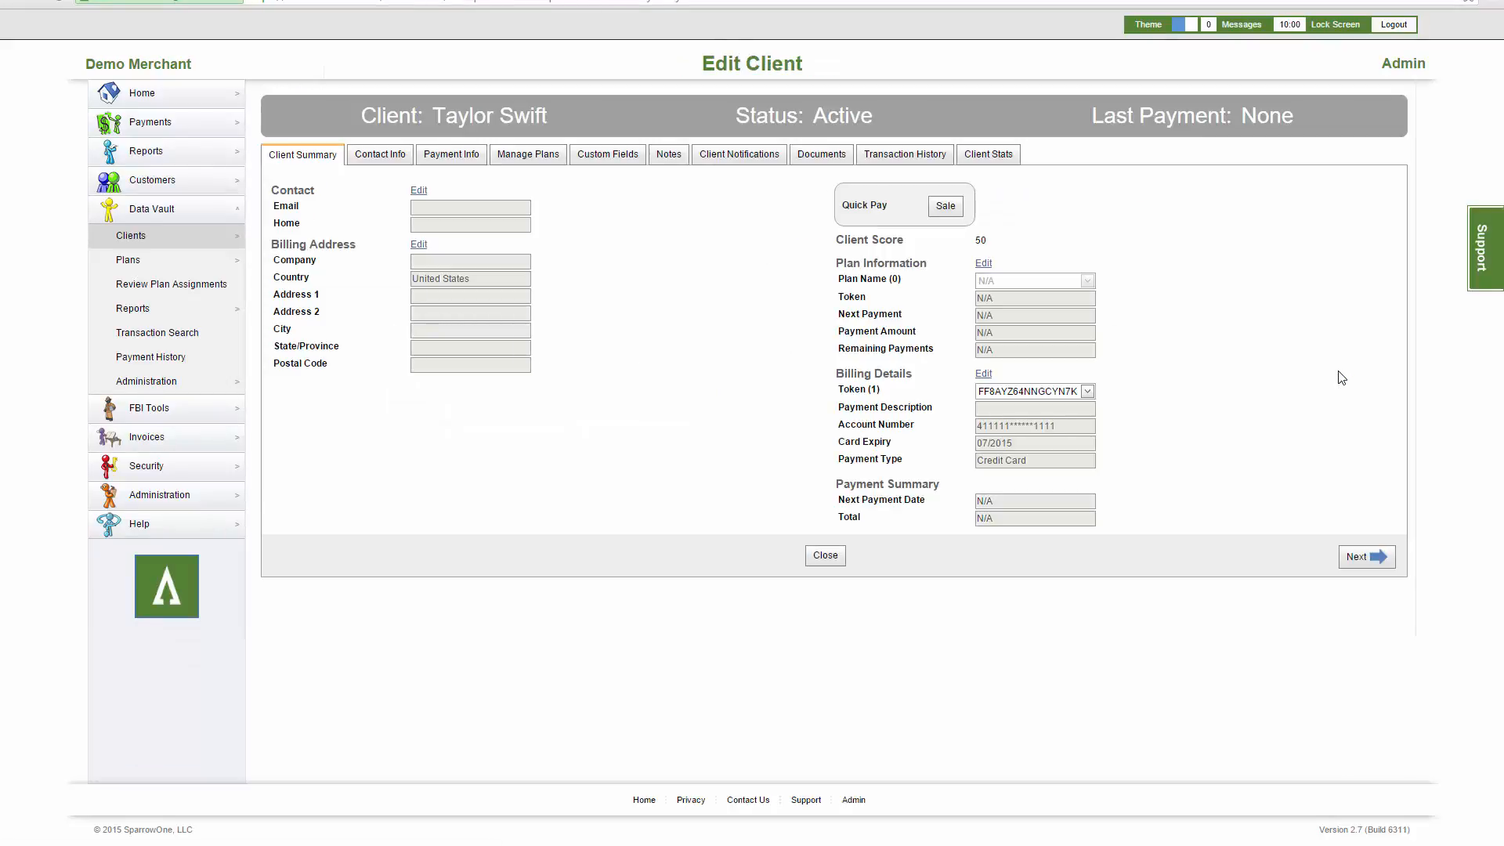
Assign the Gym Membership recurring plan to the client with CreditCard payment type and save.
left_click(542, 156)
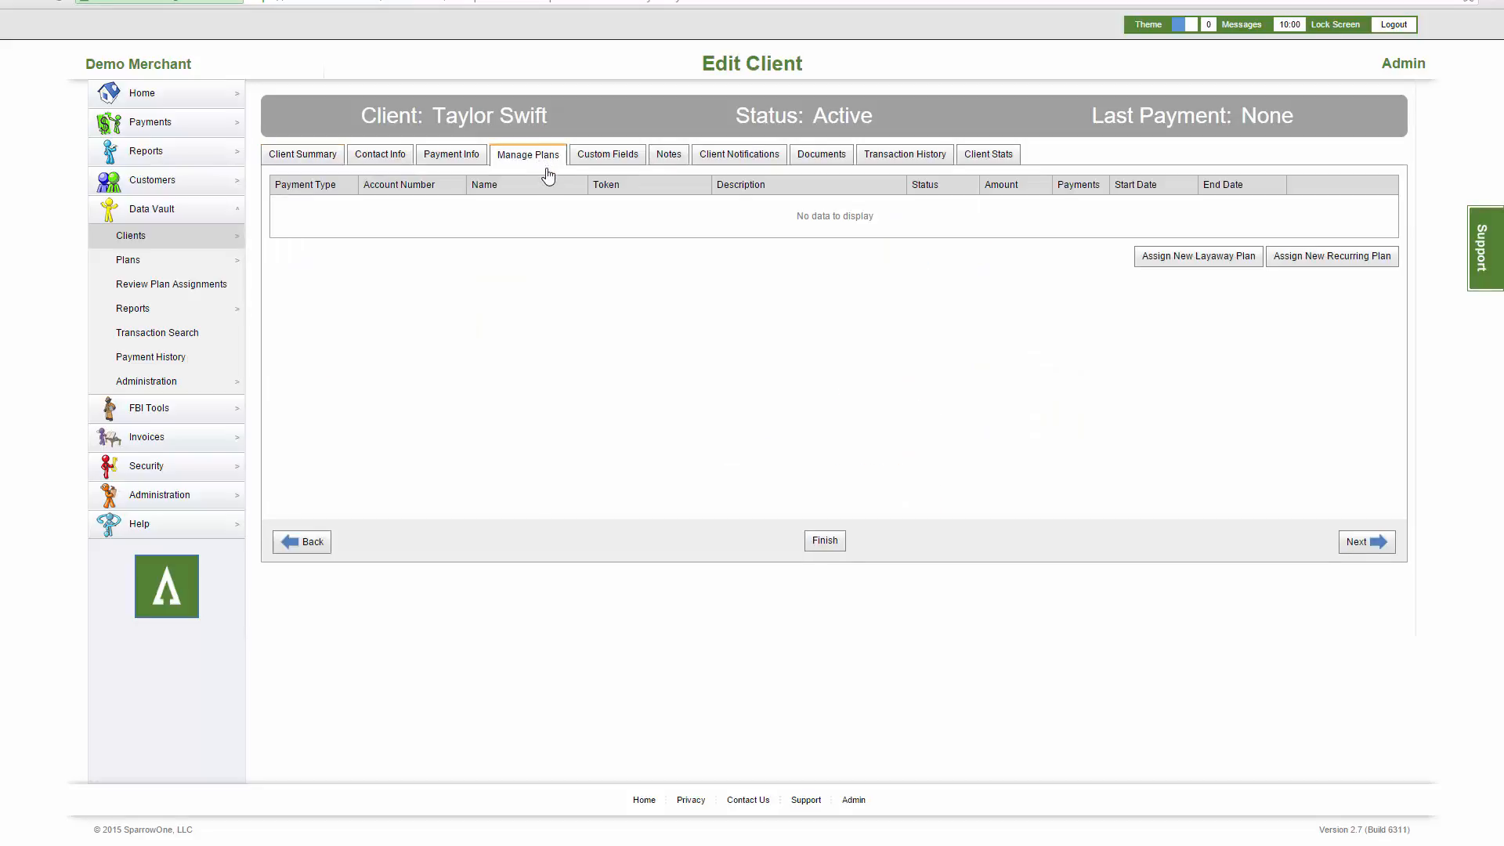
left_click(1301, 271)
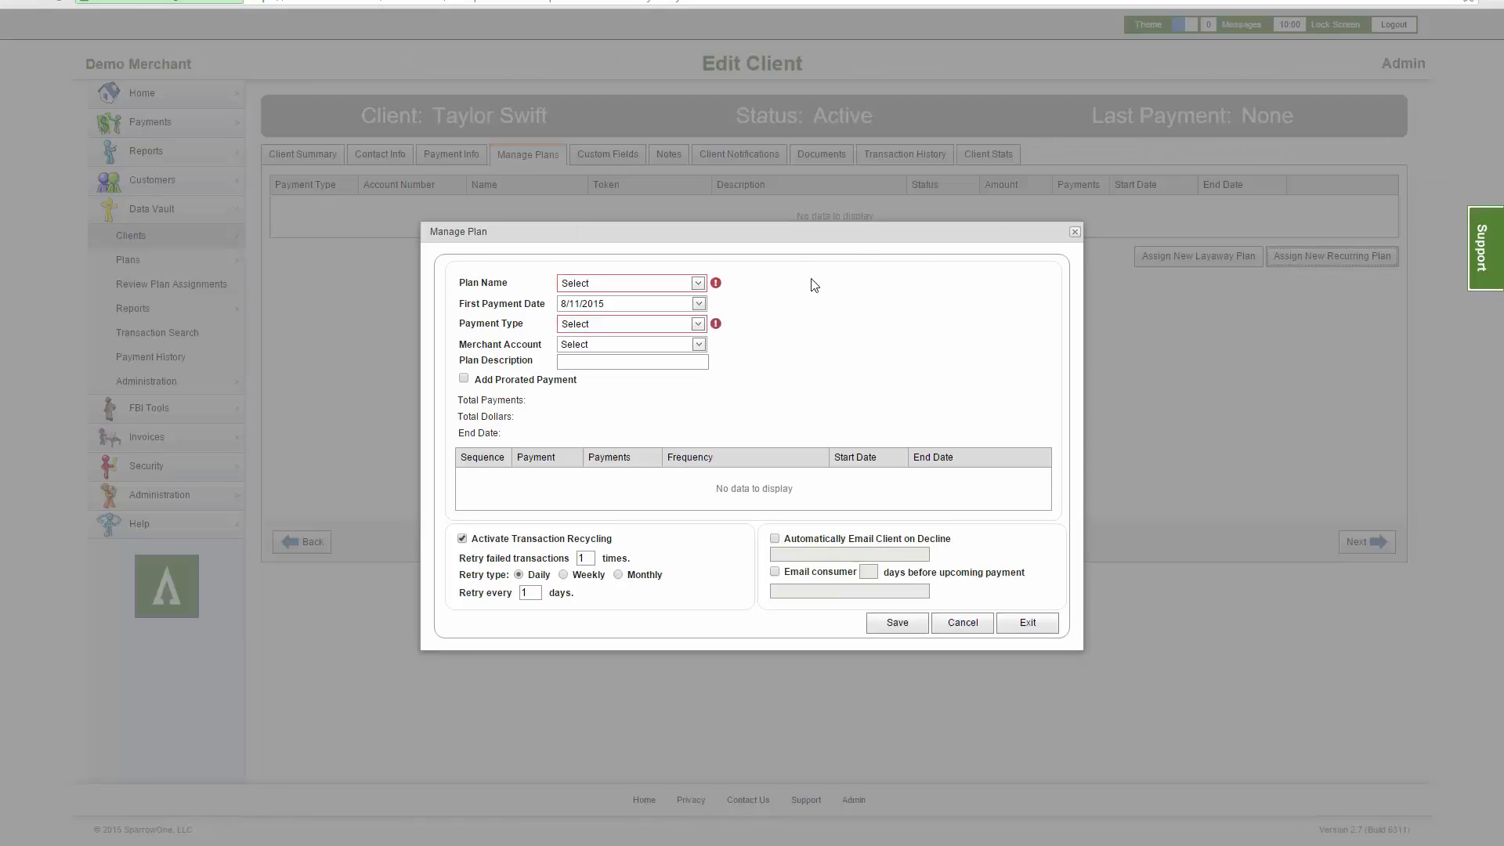
left_click(697, 283)
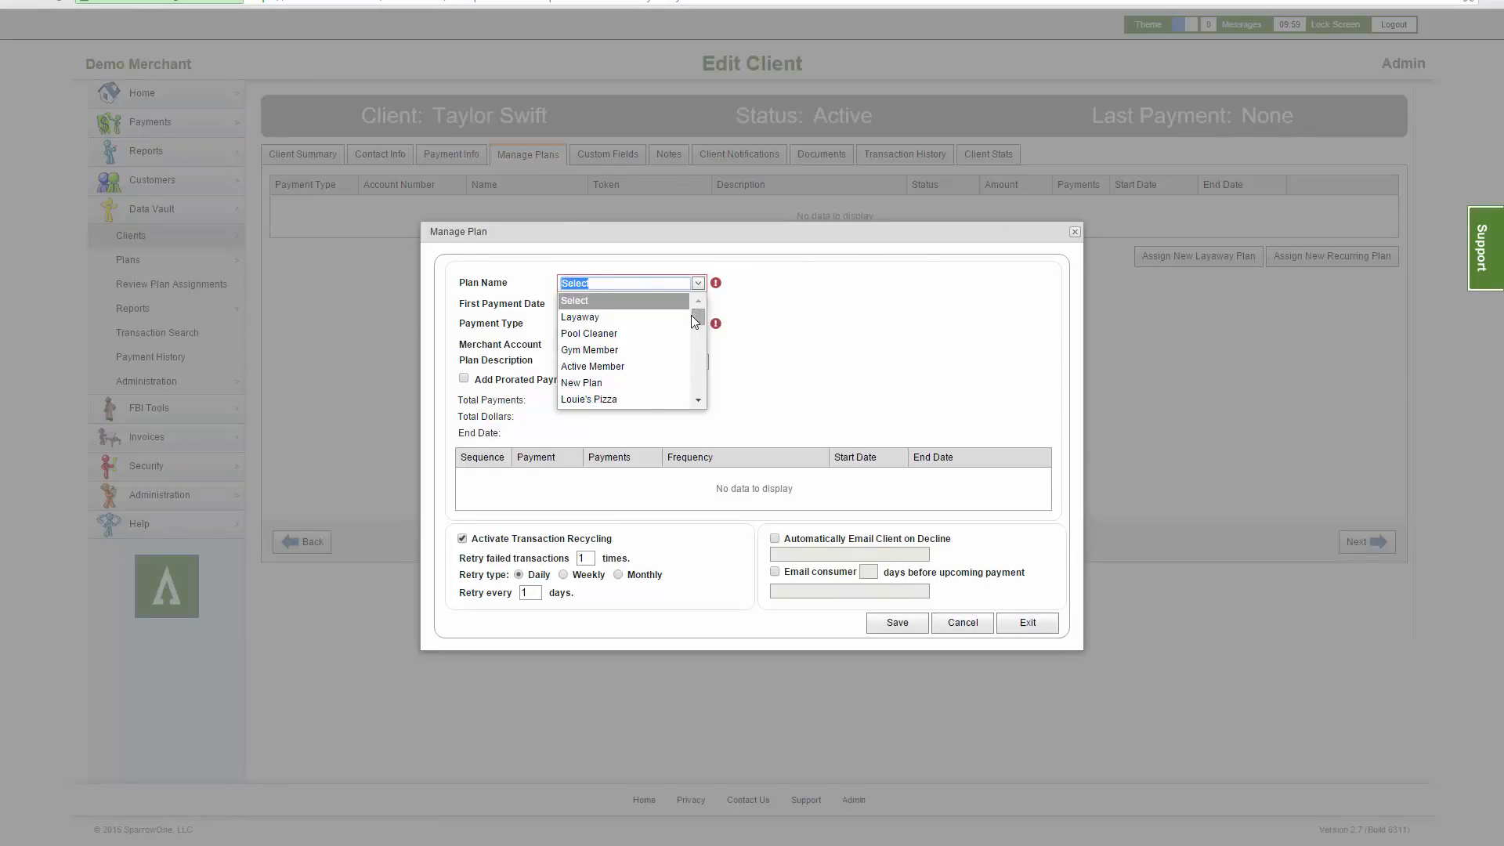
scroll(686, 344, "down", 2)
scroll(686, 344, "down", 3)
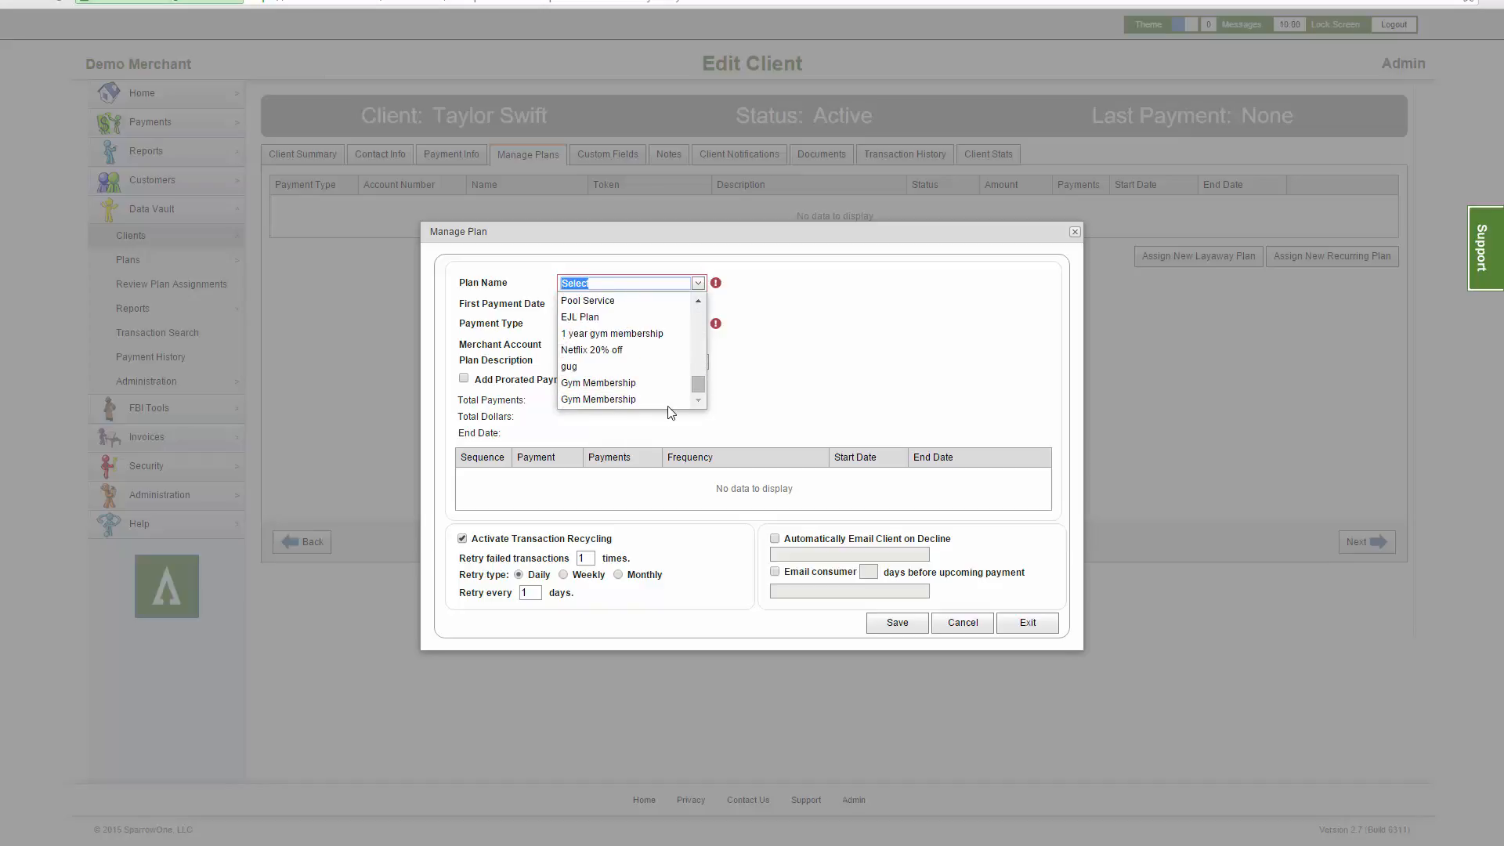
left_click(670, 399)
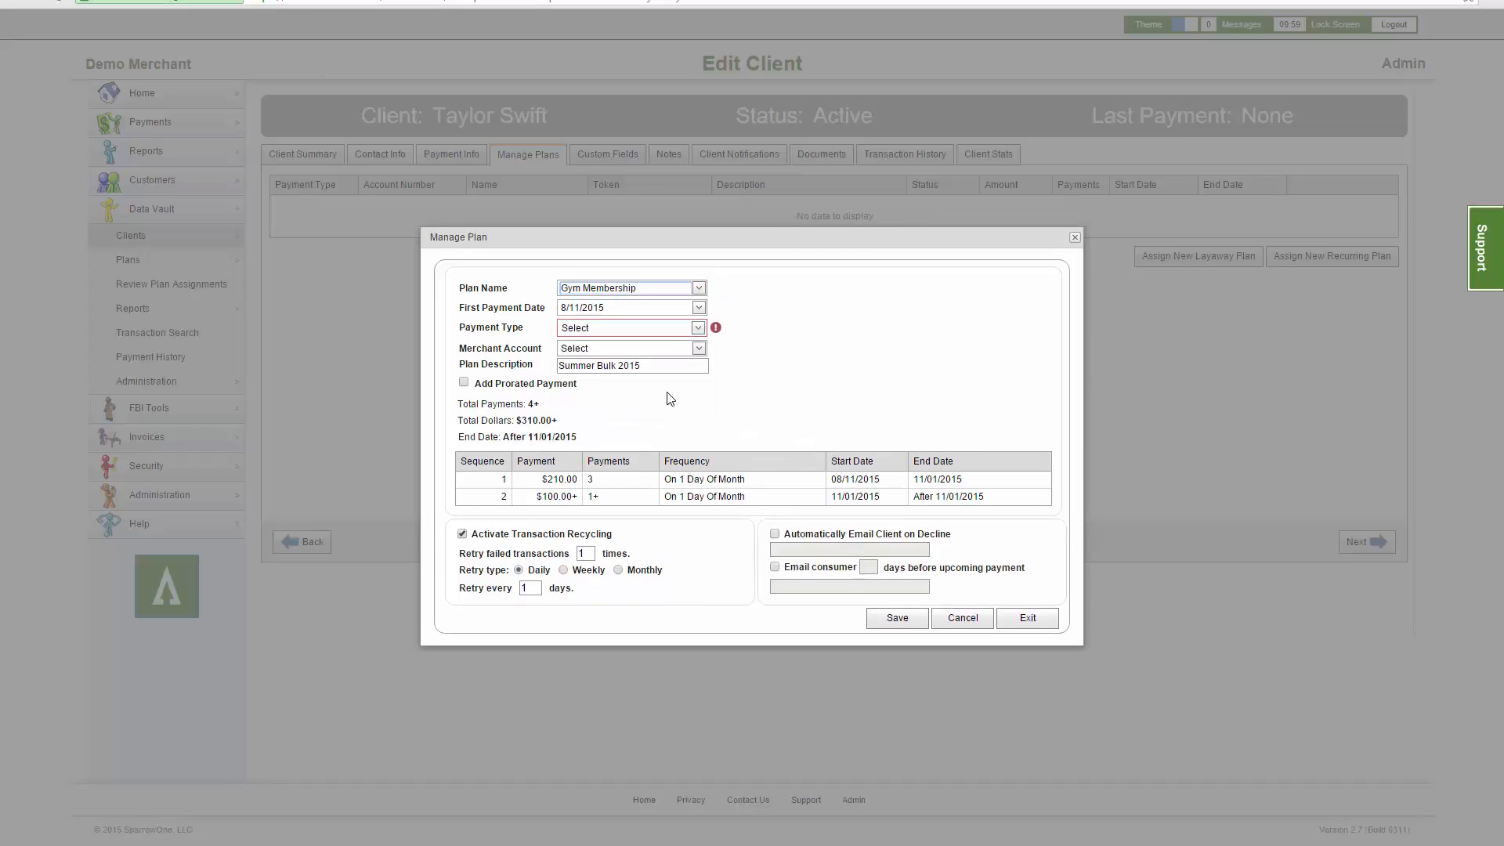
left_click(699, 335)
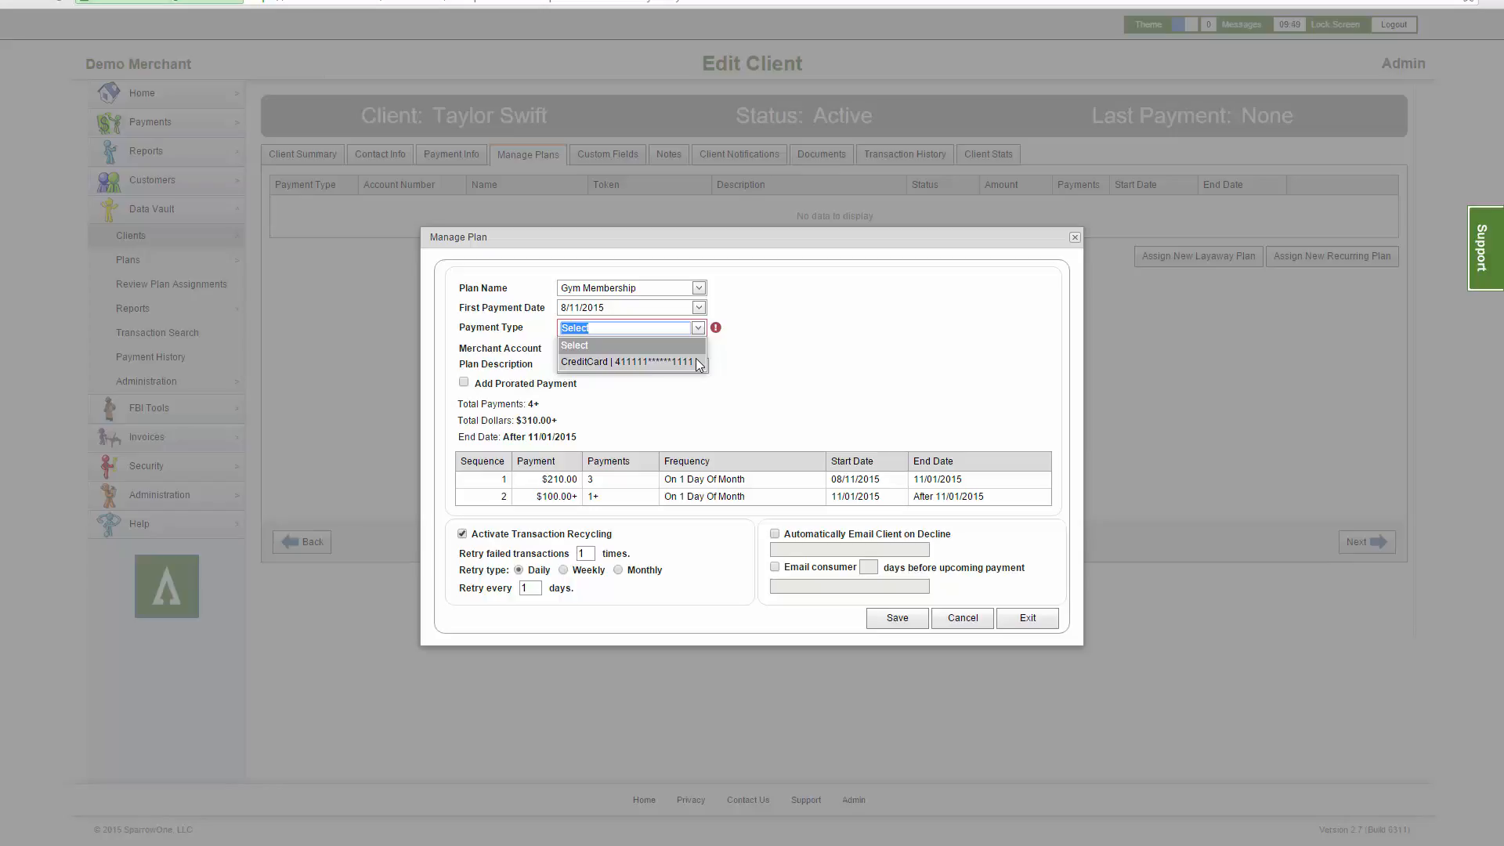
left_click(697, 361)
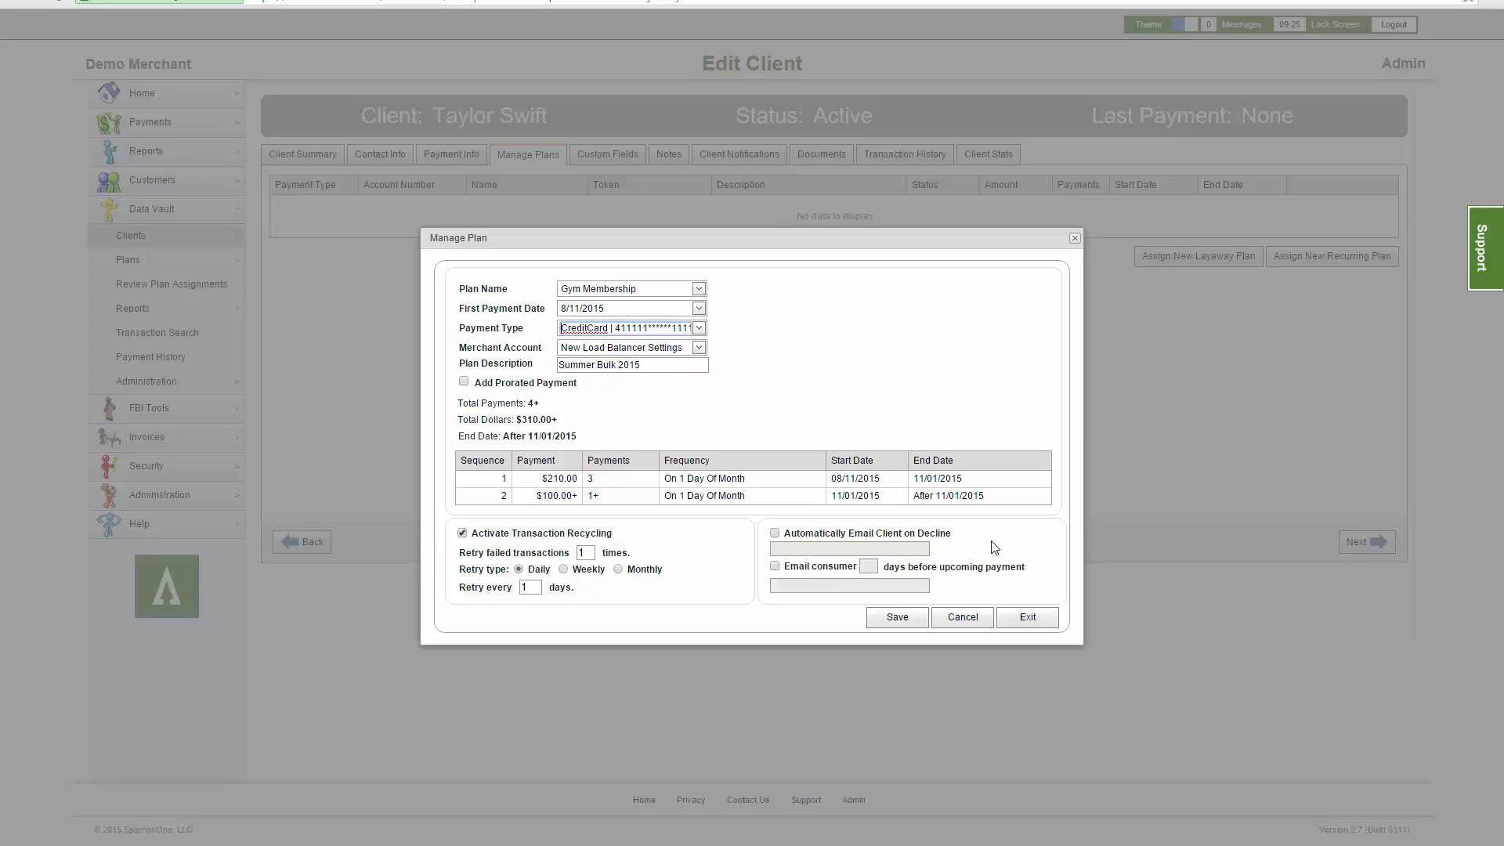
left_click(917, 623)
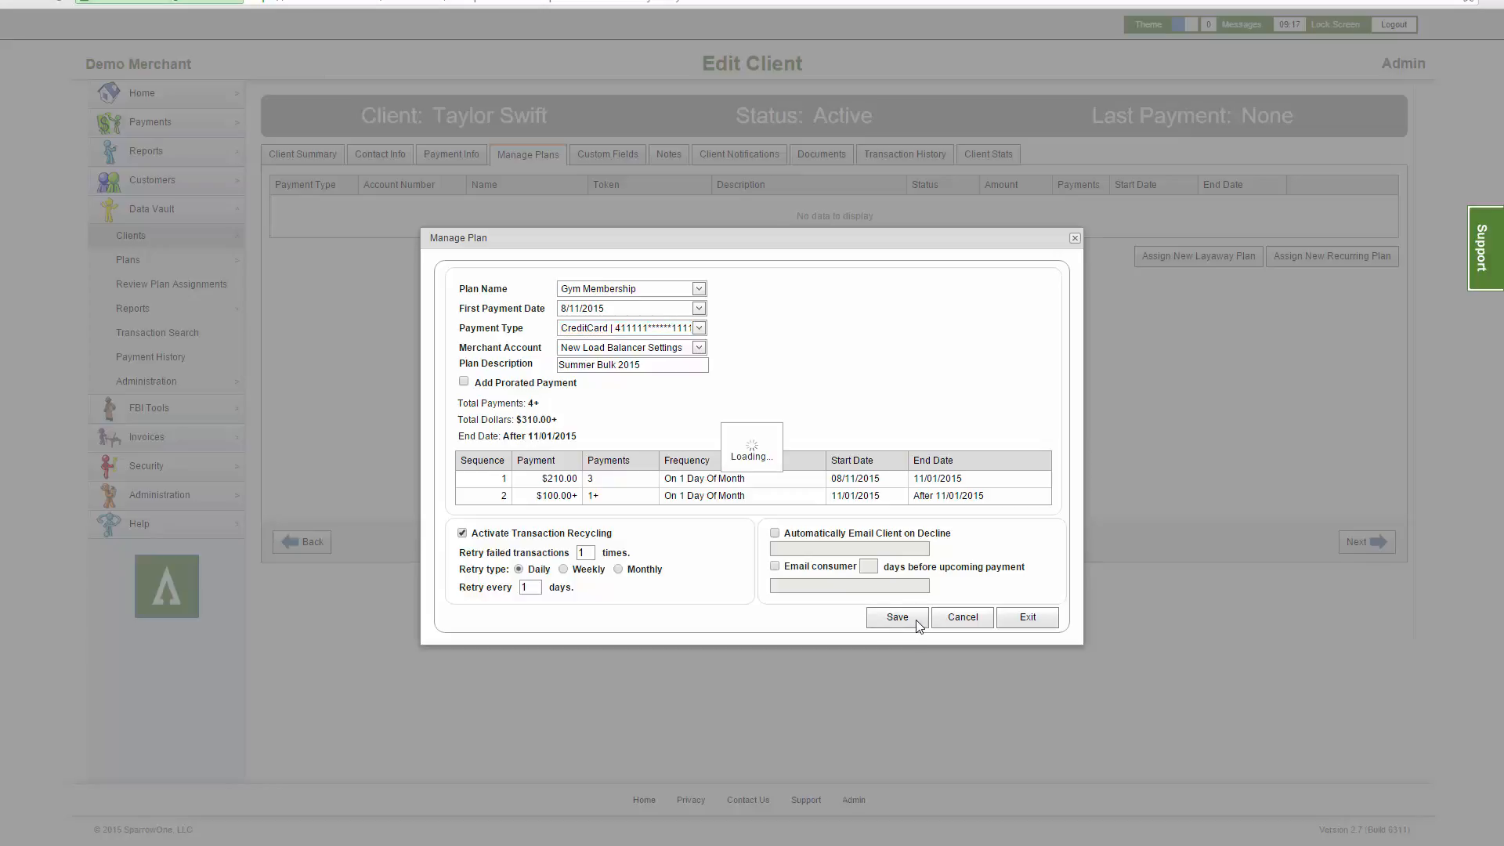